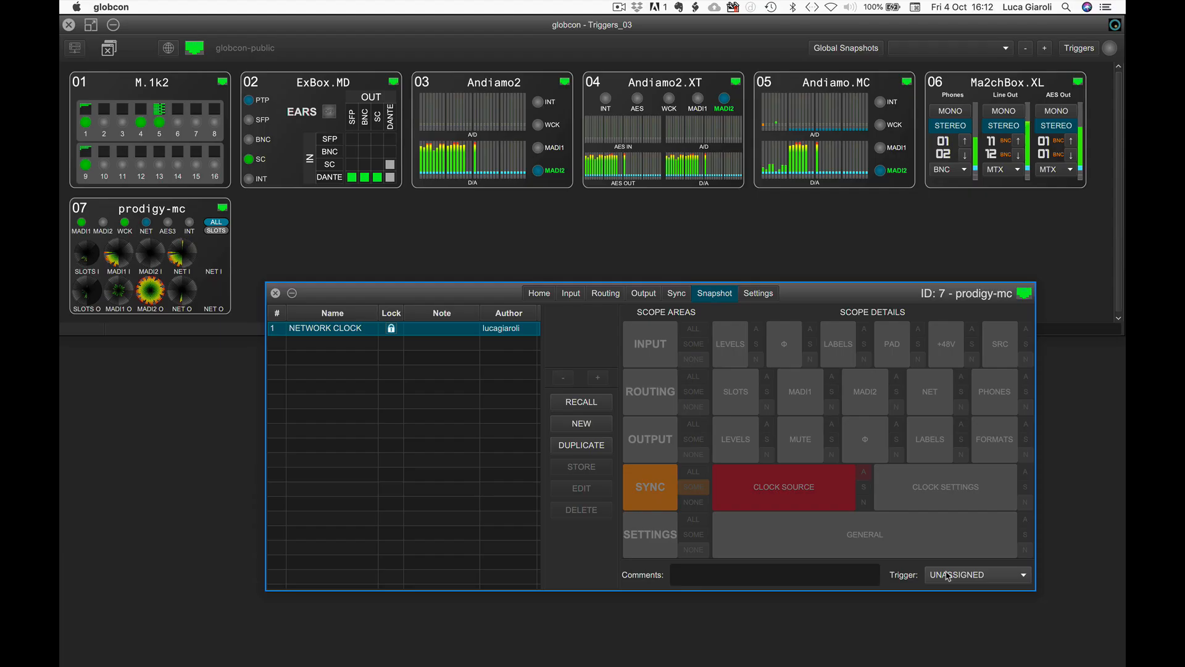
click(966, 574)
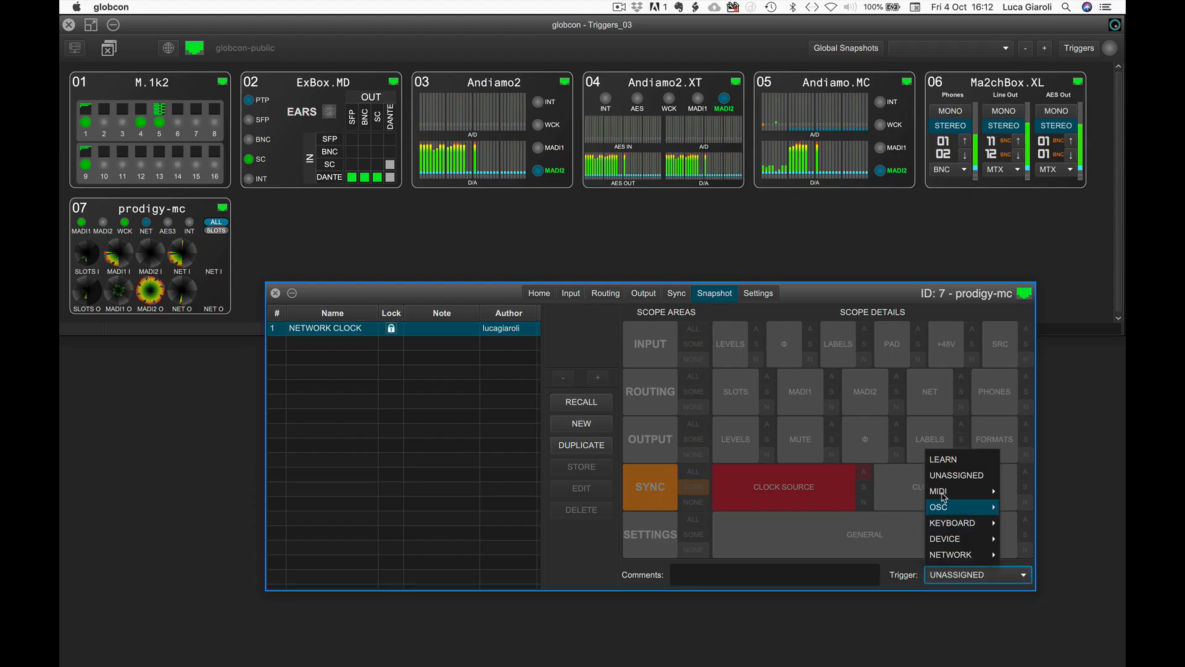
click(936, 460)
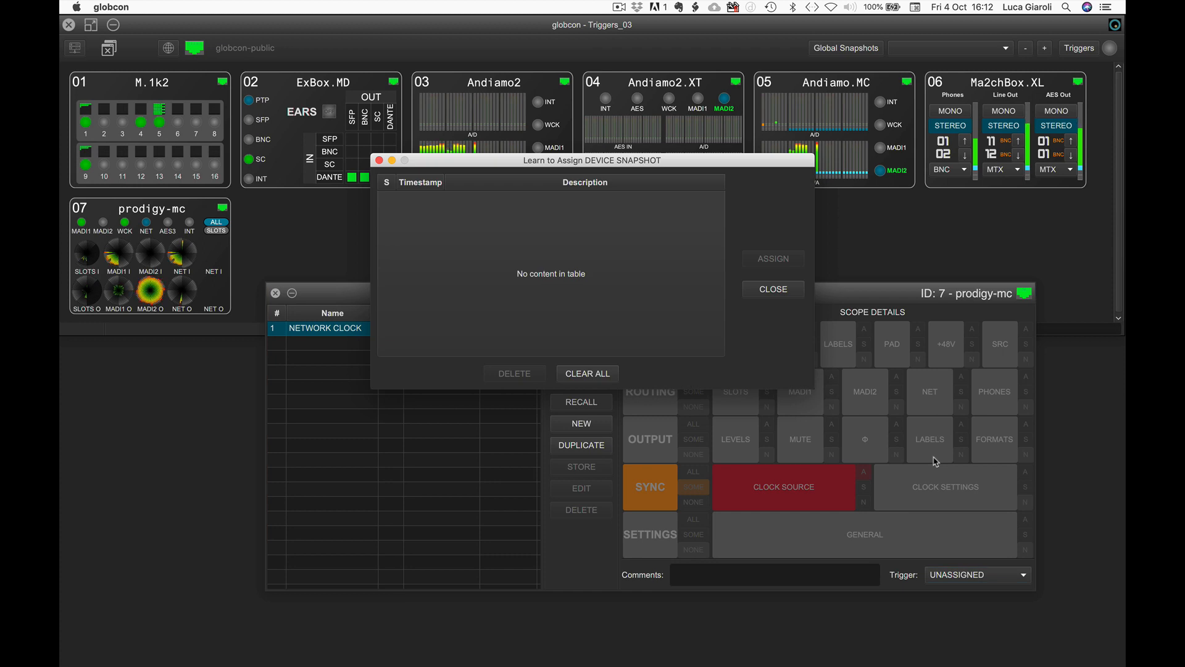
right_click(441, 418)
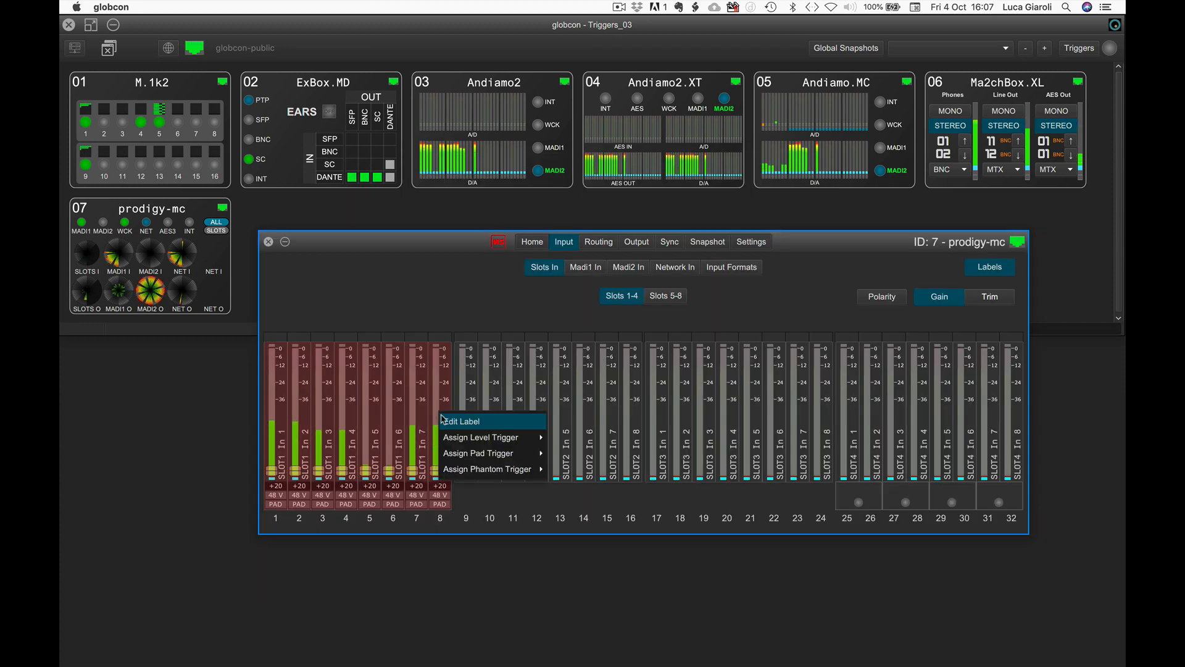
mouse_move(455, 440)
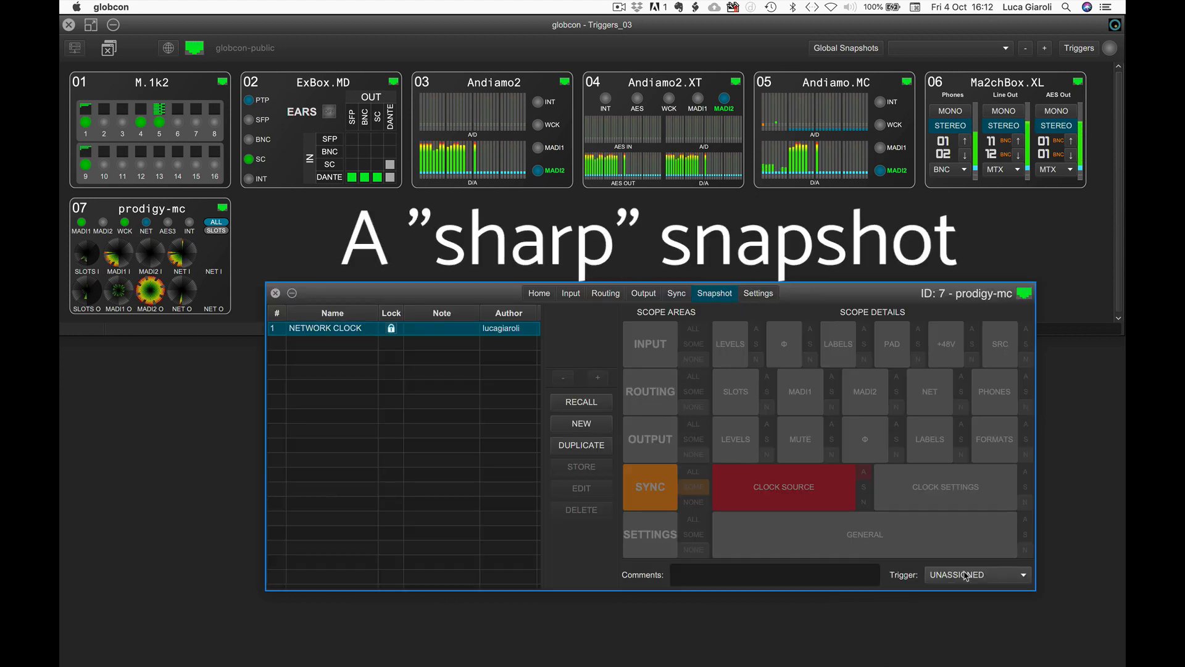
click(966, 576)
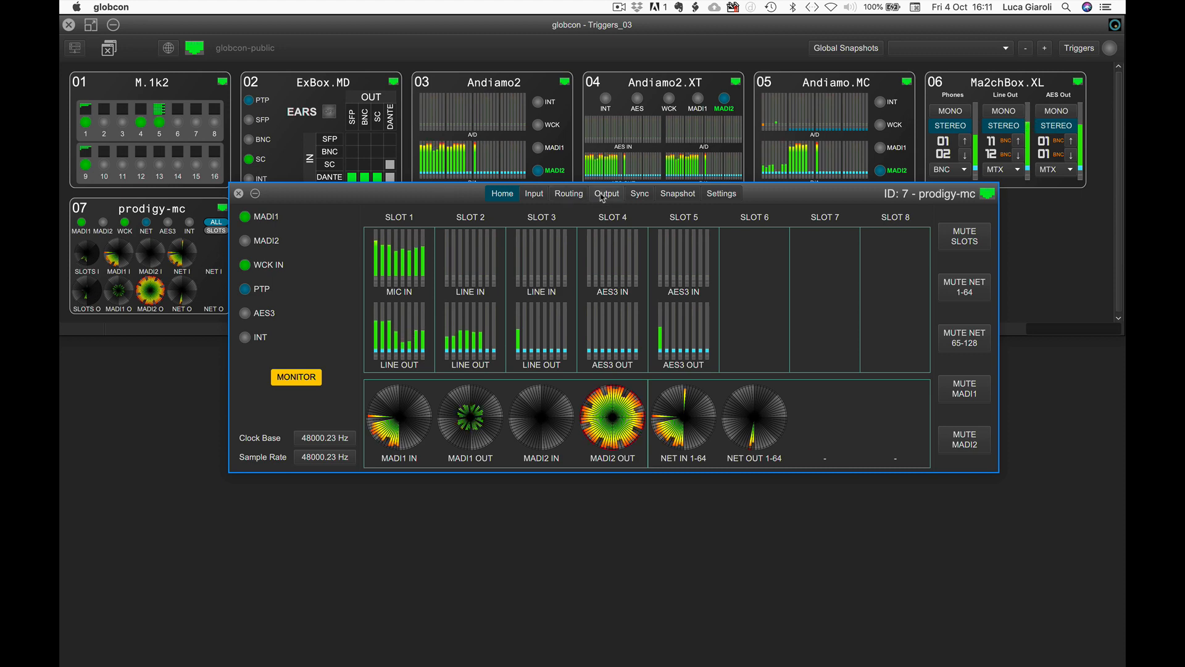
Create a snapshot of the prodigy-mc with its current network sync setup and name it NETWORK CLOCK
click(635, 194)
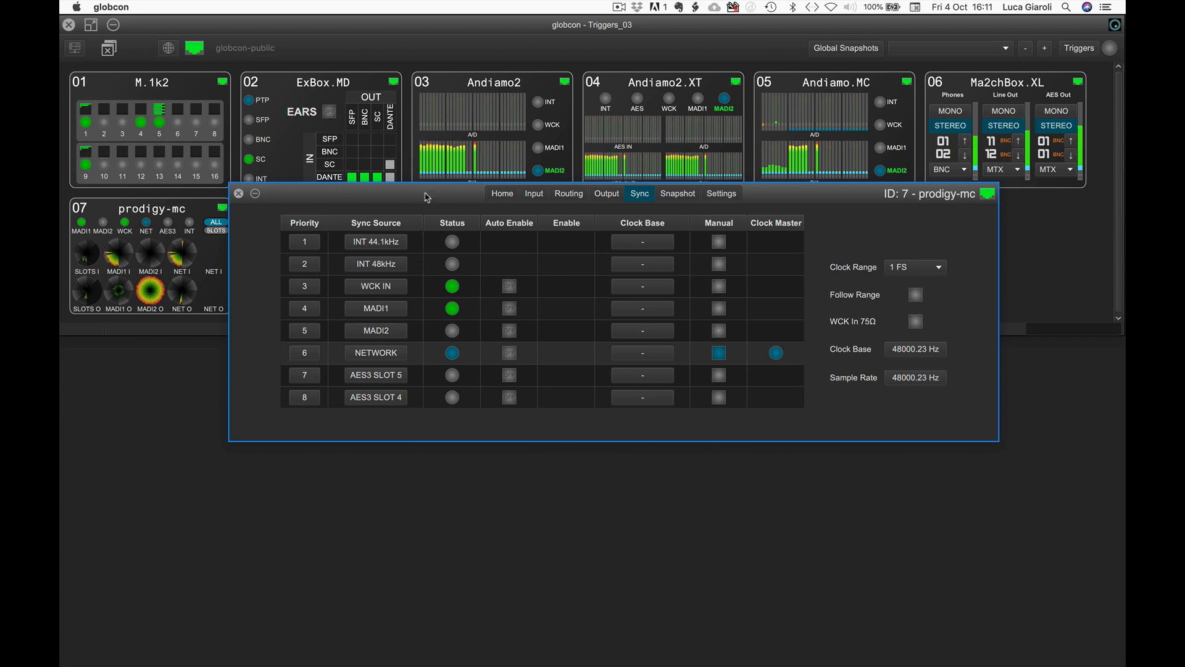
drag(428, 193, 464, 297)
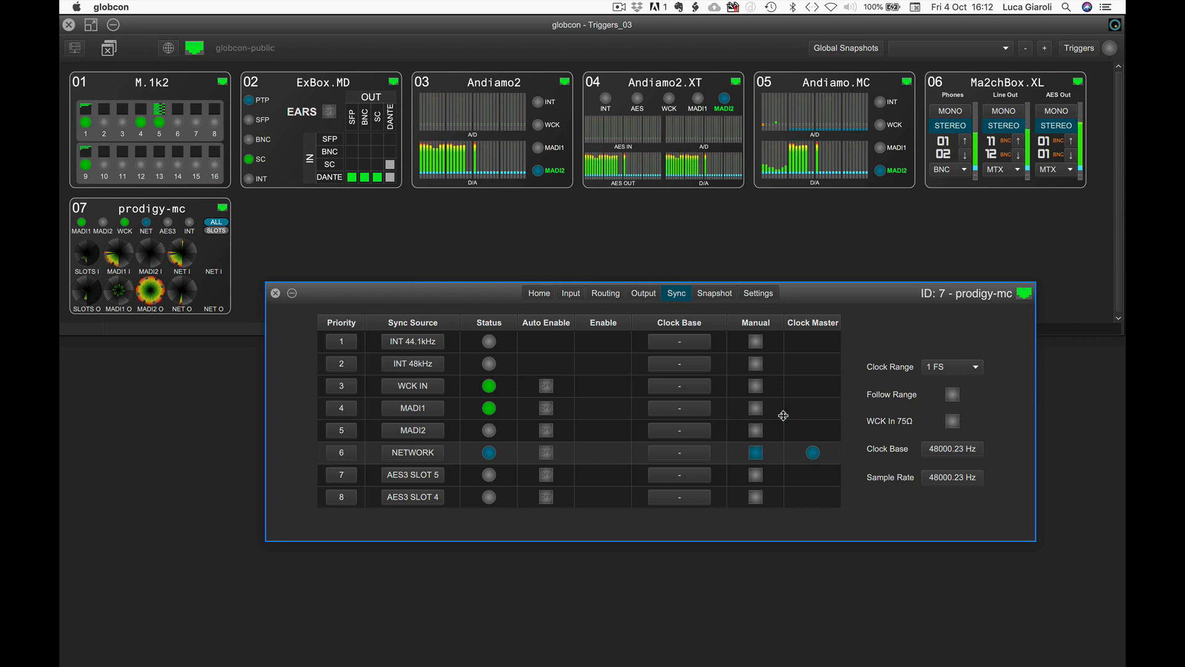
click(714, 294)
click(582, 423)
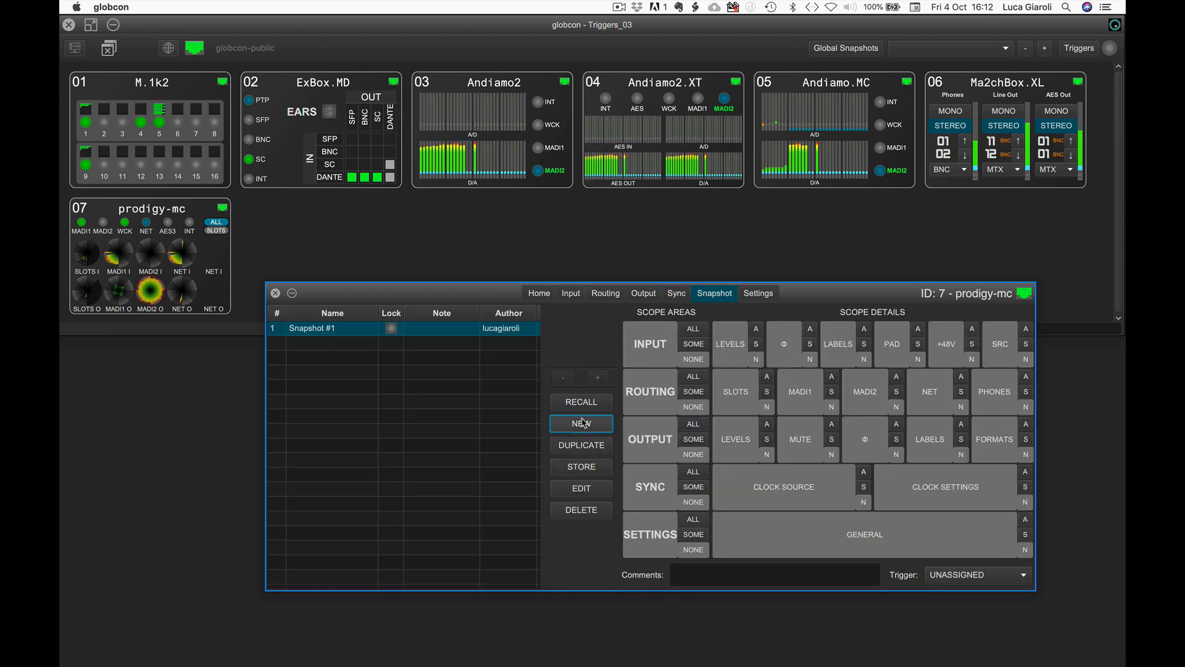
double_click(323, 328)
text(NETWORK CLOCK)
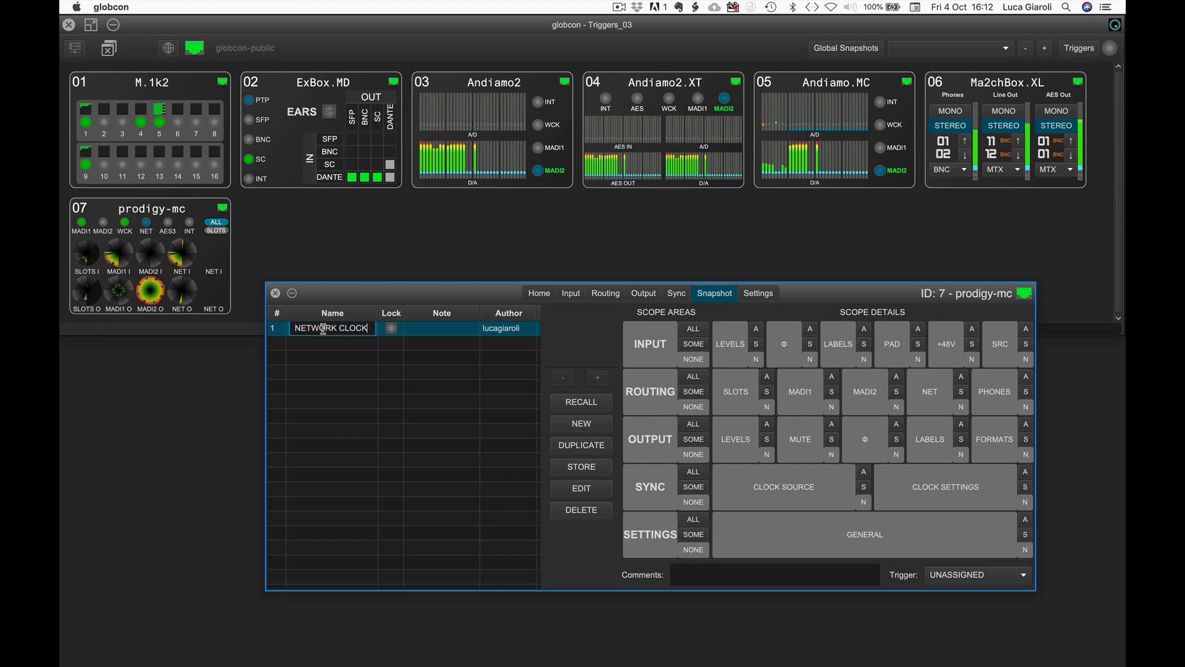
key(Return)
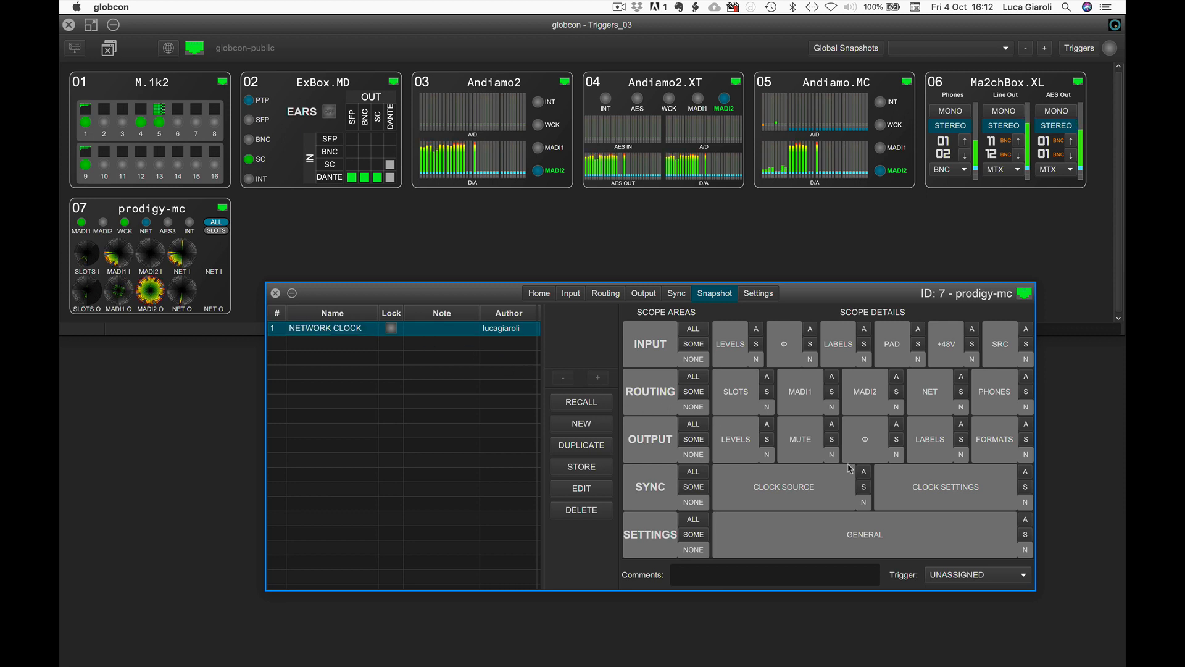
Restrict the NETWORK CLOCK snapshot's scope to the entire clock source table and lock the snapshot
click(800, 490)
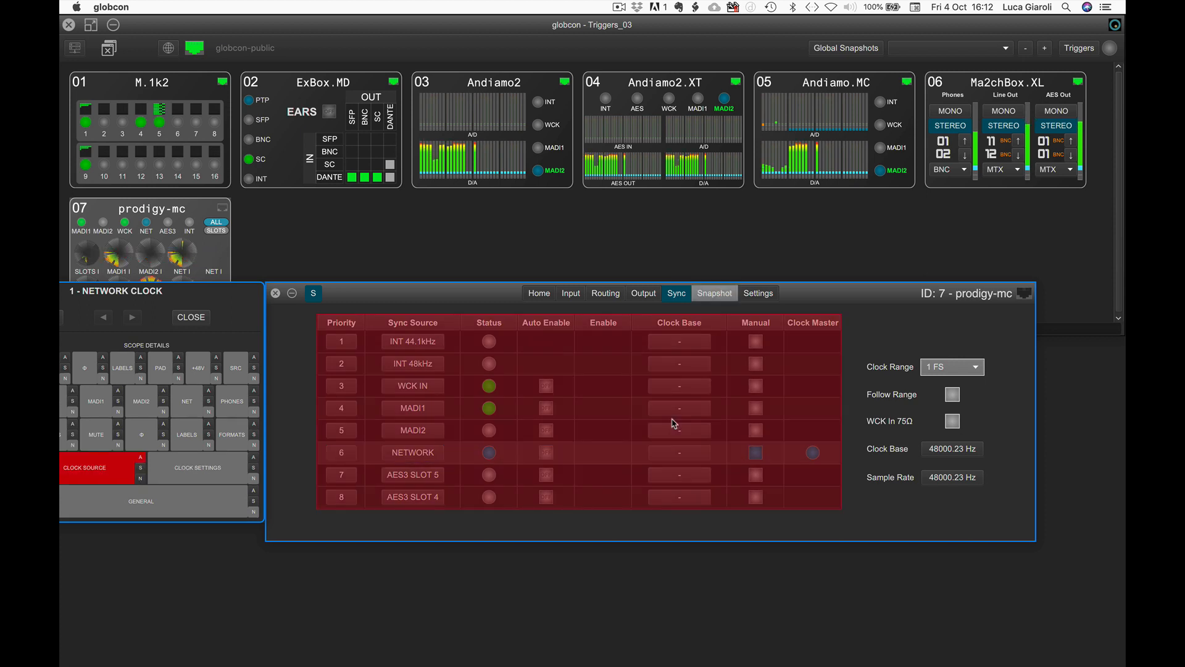
click(713, 295)
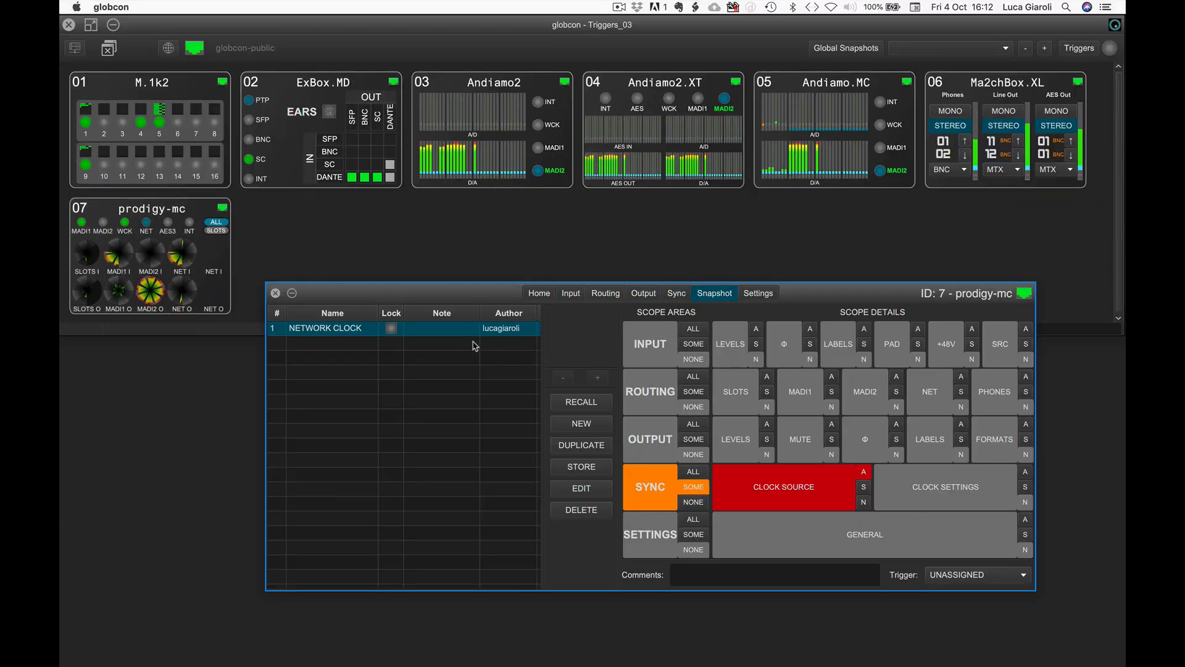
click(391, 329)
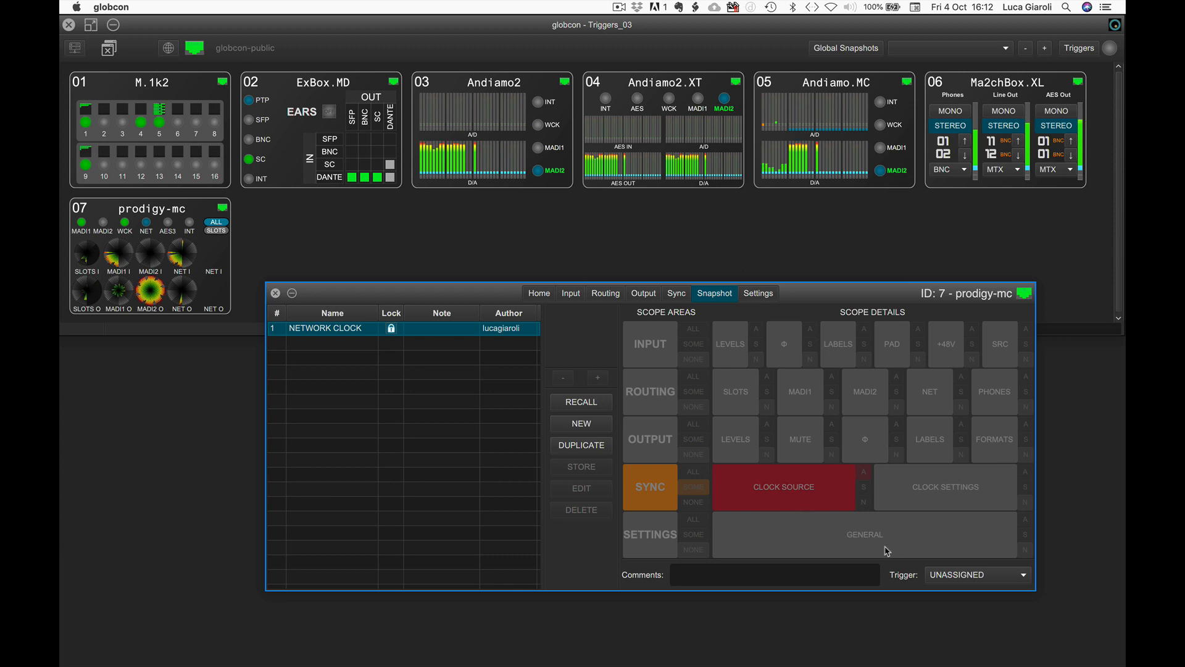
Learn the MIDI Control Change channel 15, controller 113, value 127 and assign it as the NETWORK CLOCK snapshot's trigger
click(967, 576)
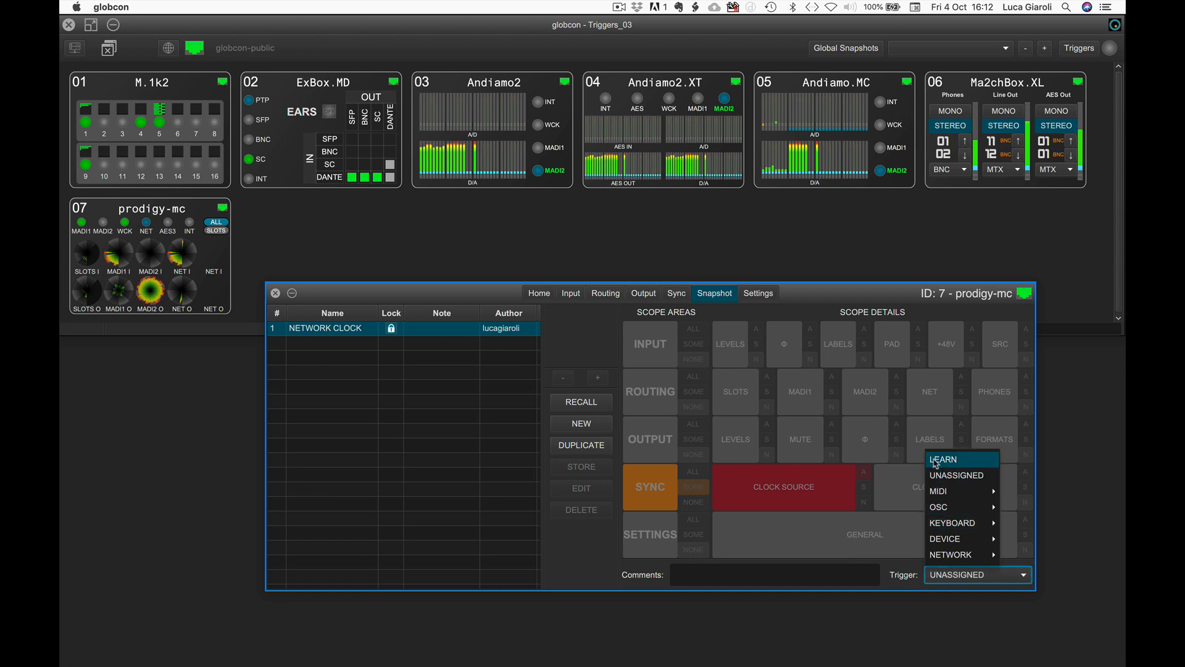
click(936, 461)
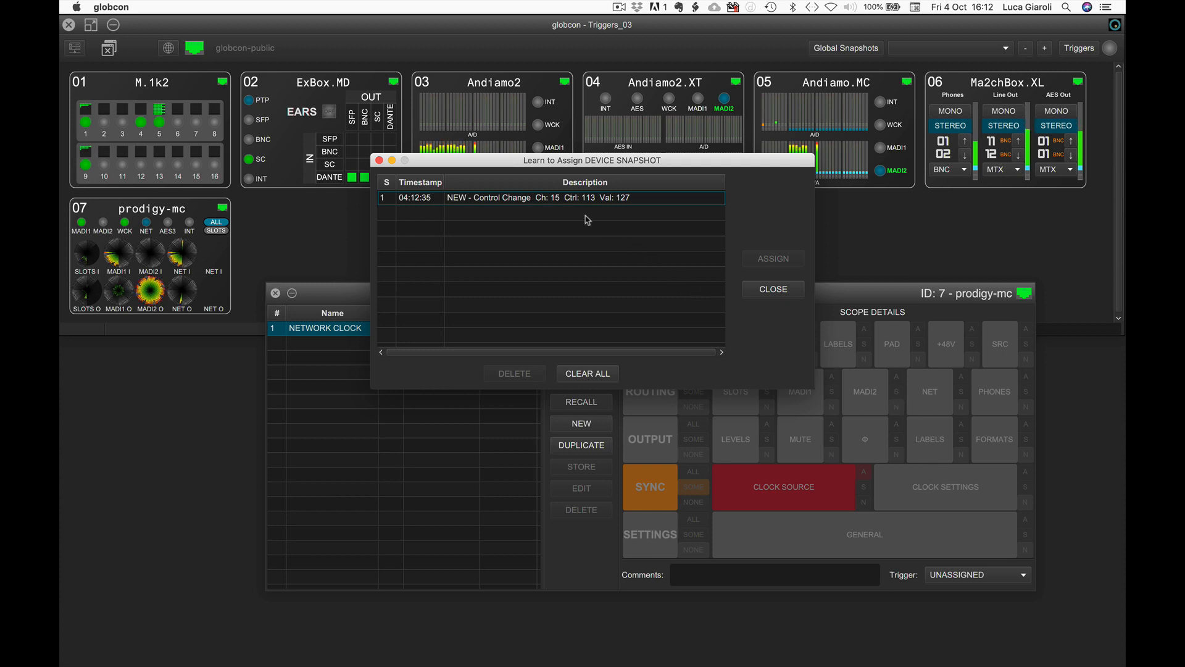
click(571, 198)
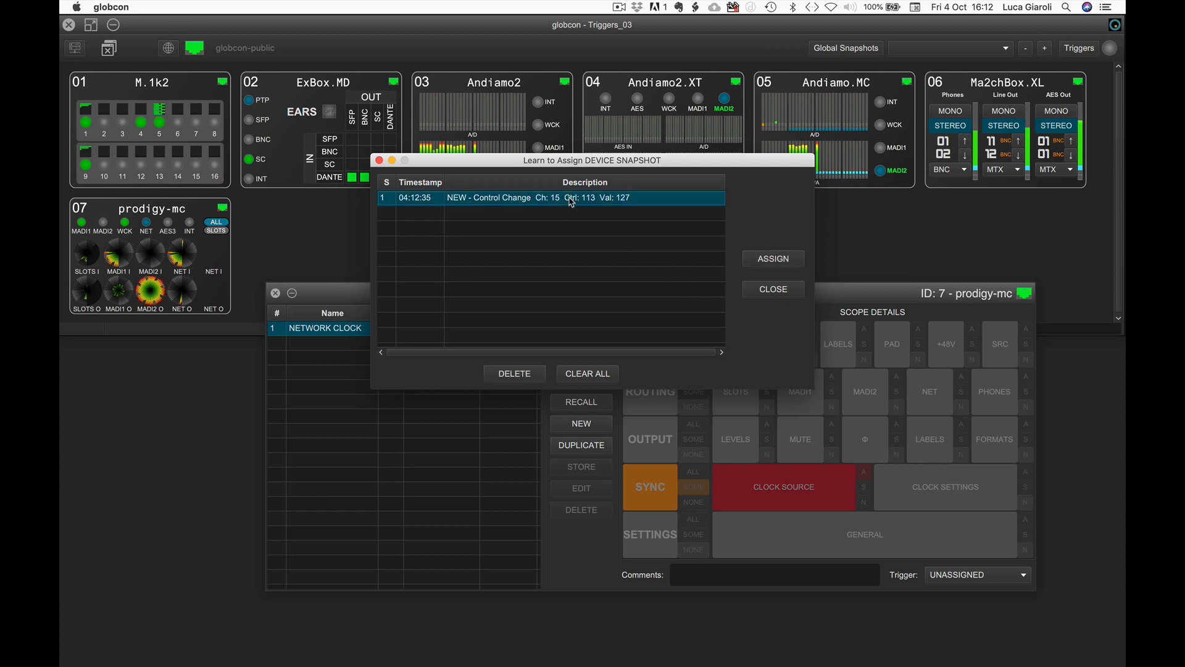
click(763, 258)
Make WCK IN the manually selected sync source and capture it in a new snapshot named WC INPUT
click(676, 294)
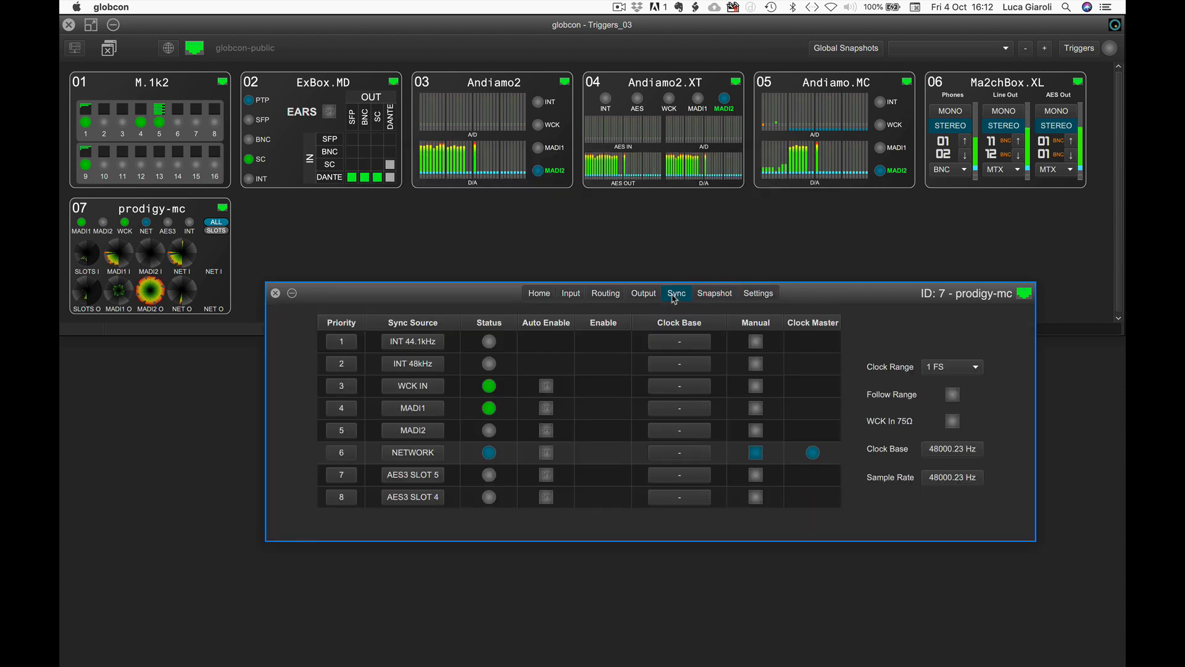
click(757, 385)
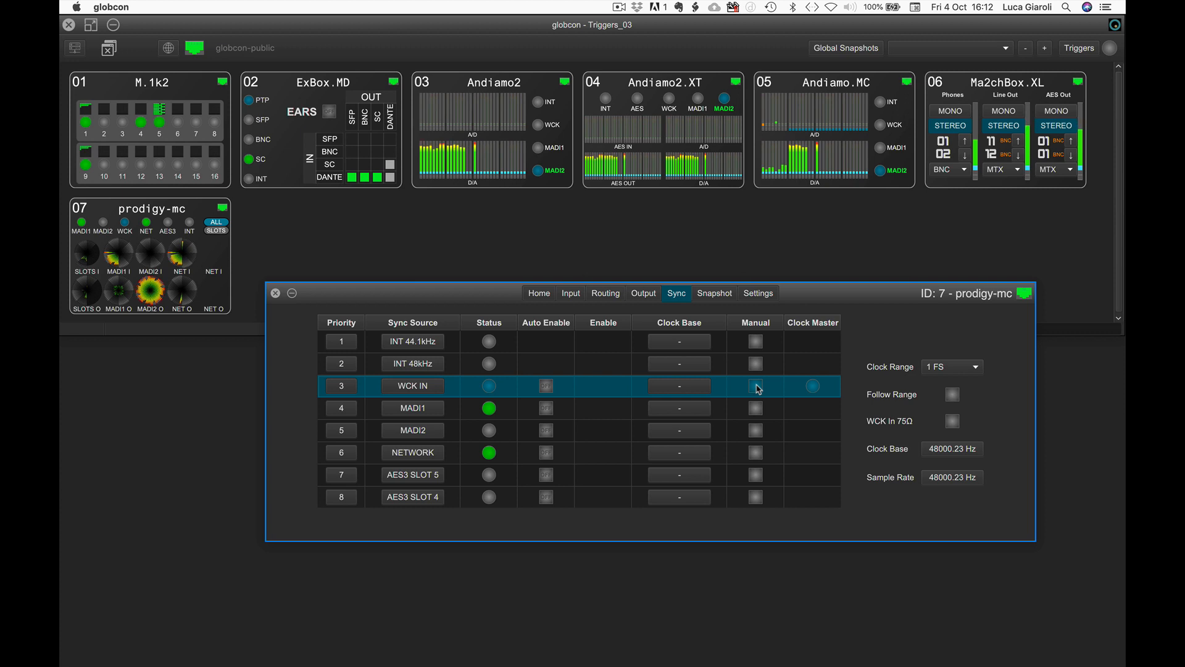
click(716, 295)
click(581, 425)
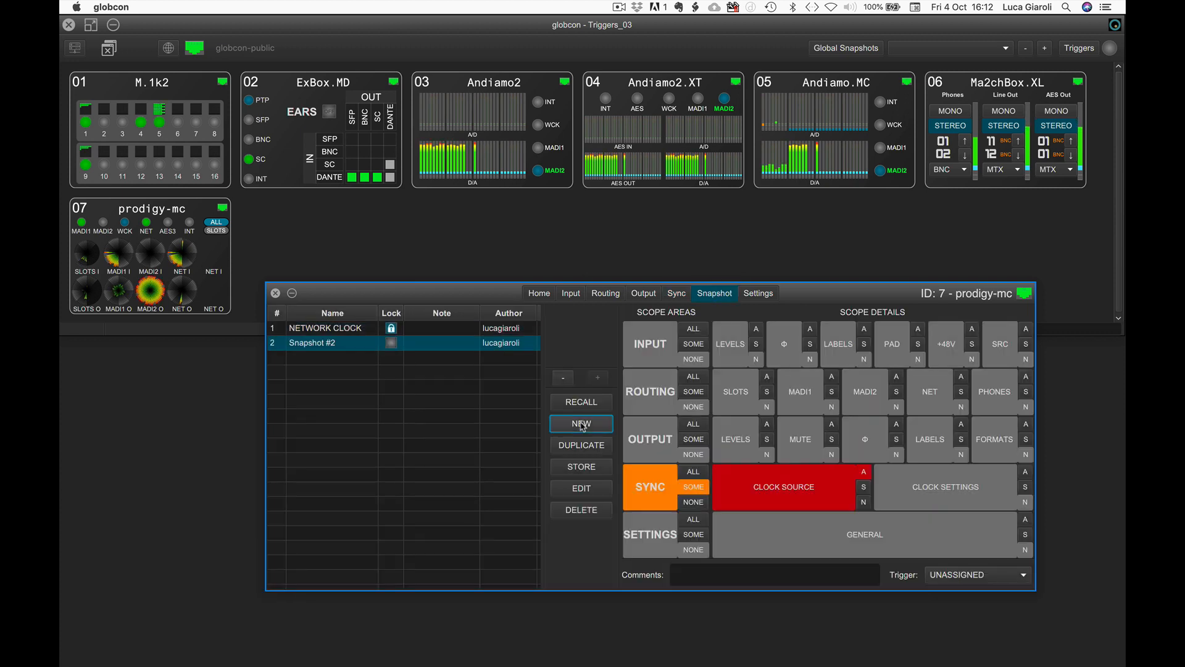
double_click(313, 342)
text(WC INPUT)
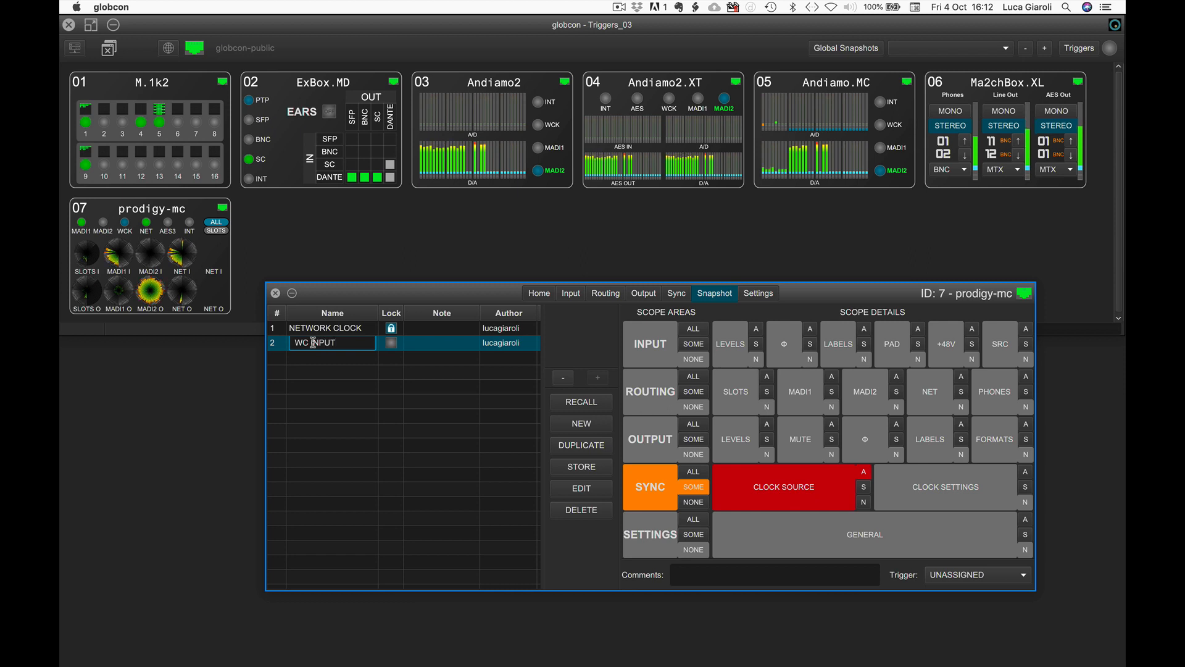
key(Return)
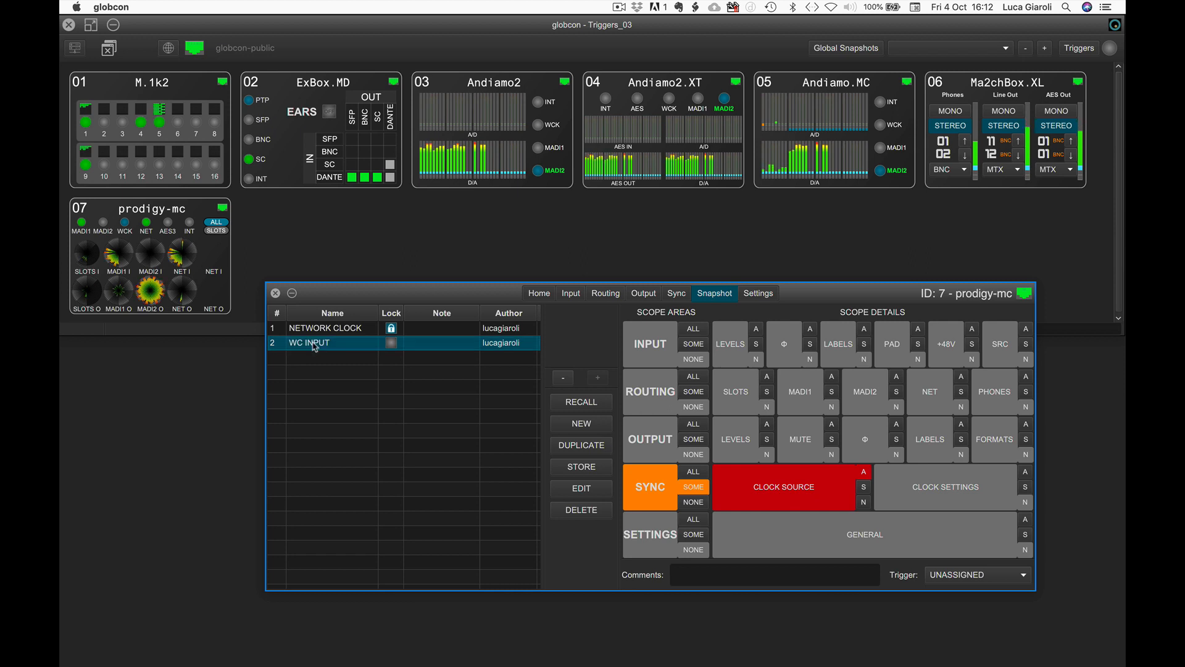
Lock the WC INPUT snapshot and assign it the learned MIDI Control Change trigger channel 15, controller 114, value 127
click(392, 343)
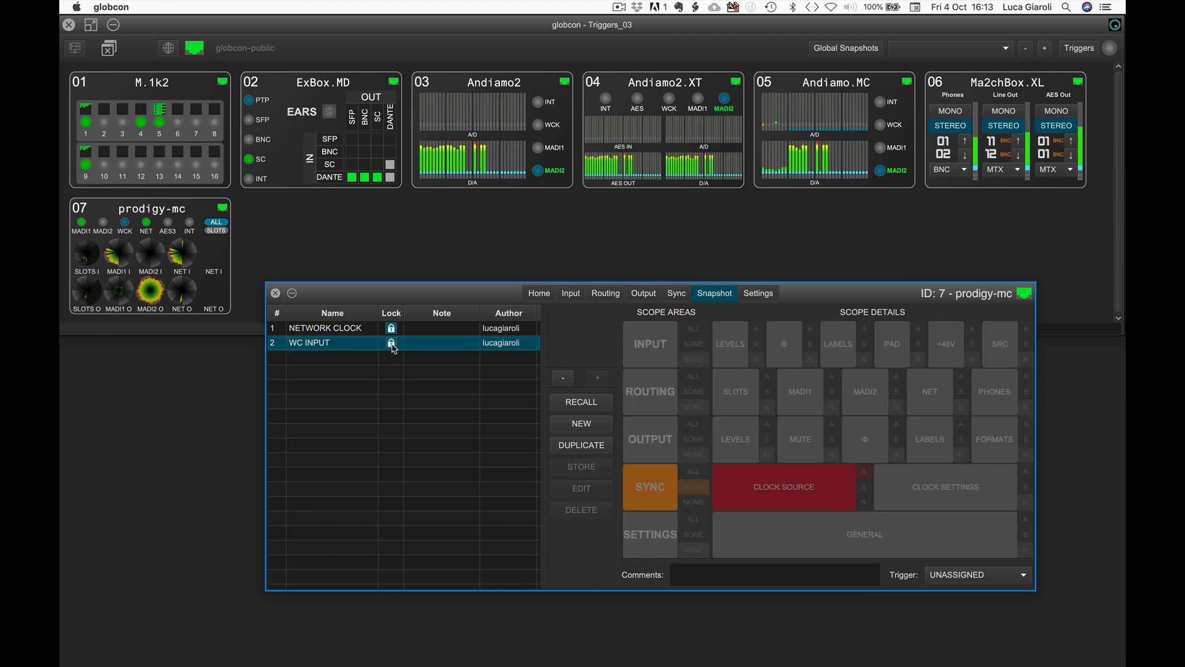
click(961, 568)
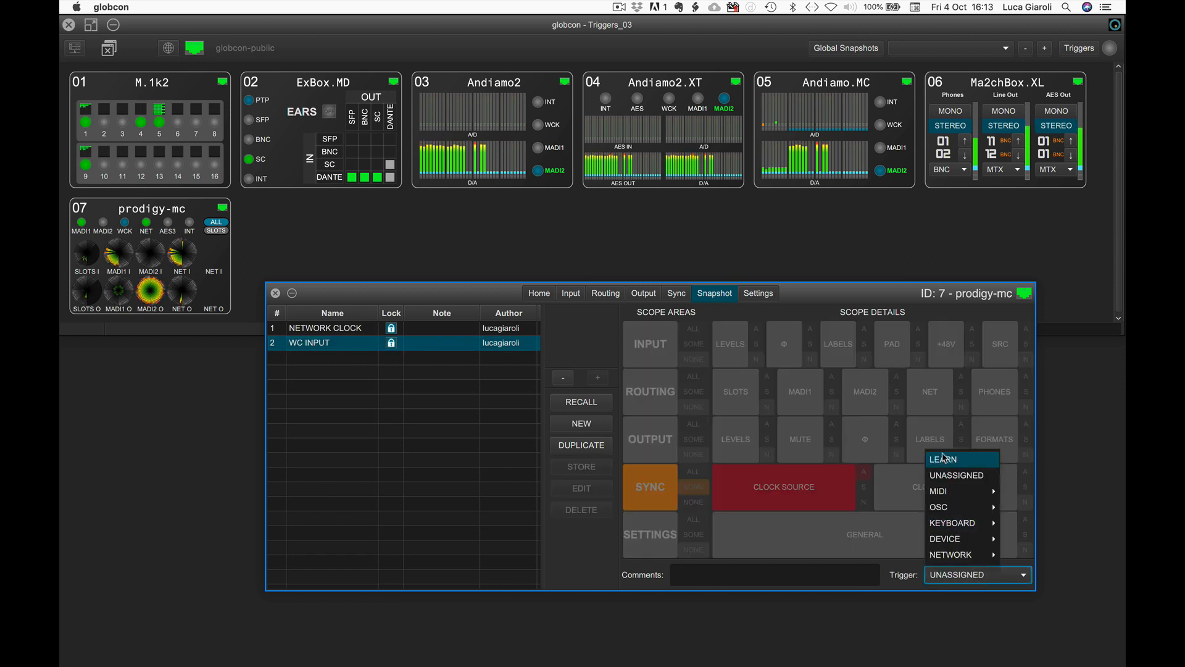
click(943, 459)
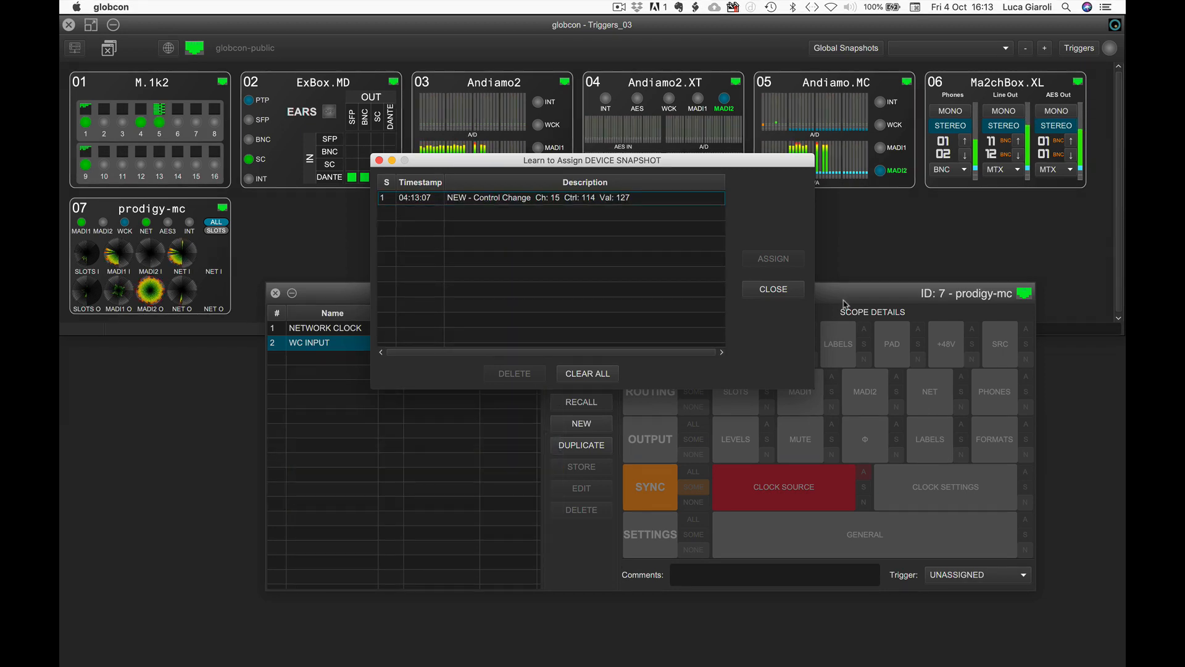
click(667, 197)
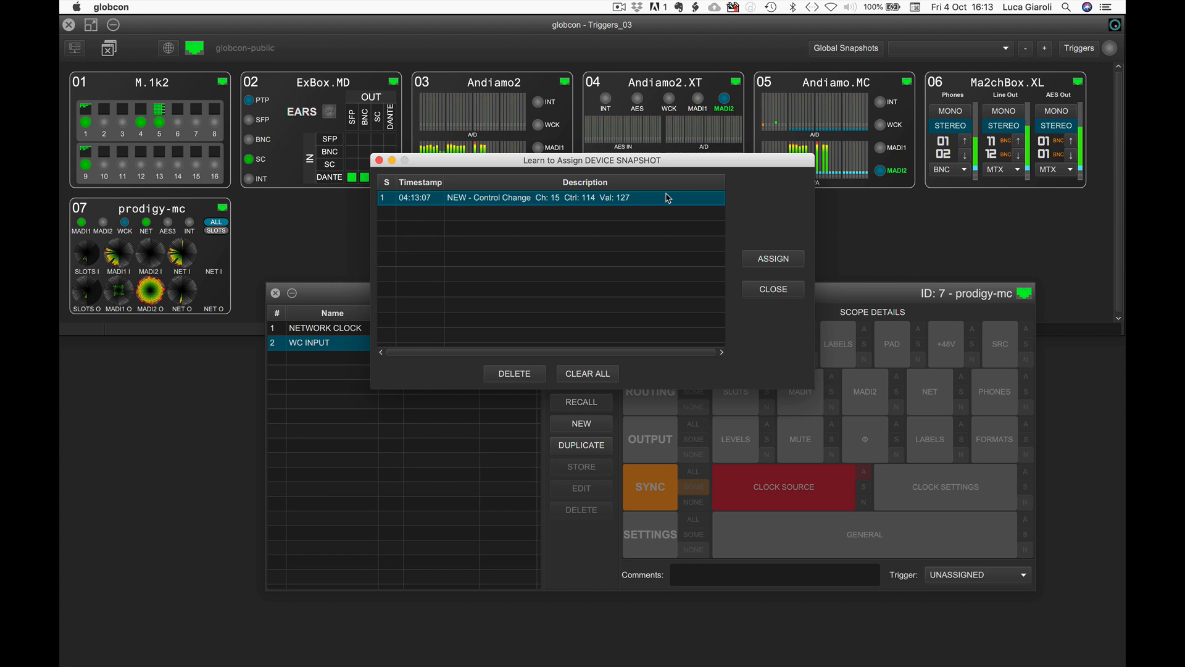
click(756, 259)
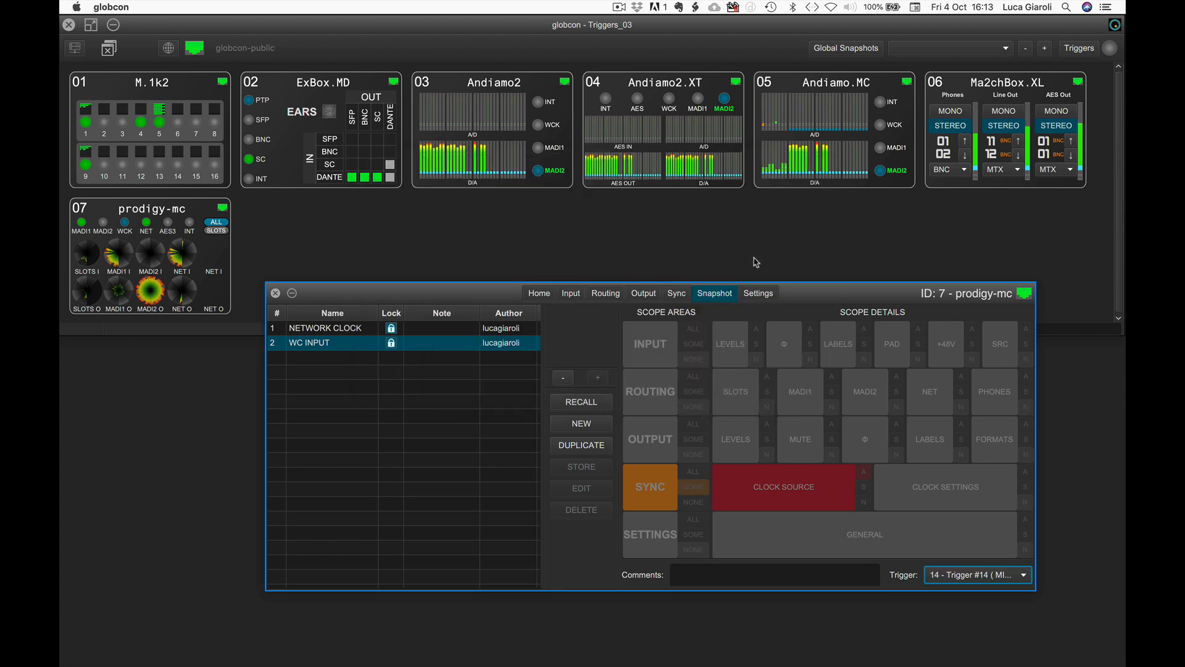
Turn on the WCK In 75Ω option in the sync settings and create a third snapshot
click(674, 296)
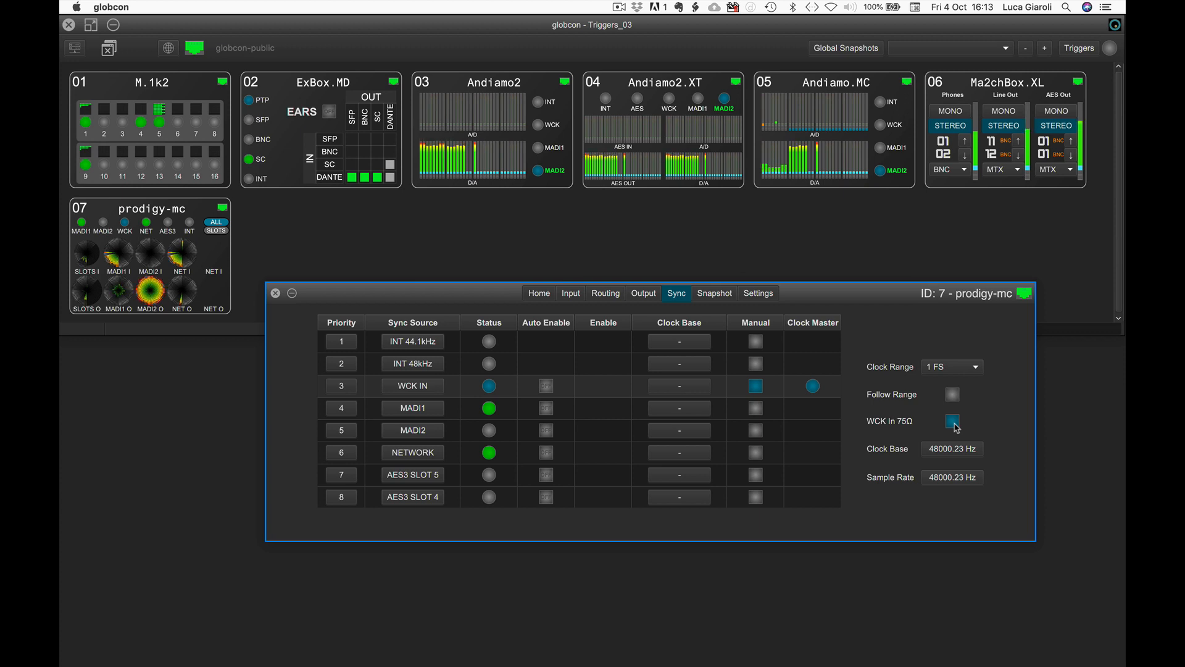
click(720, 296)
click(582, 424)
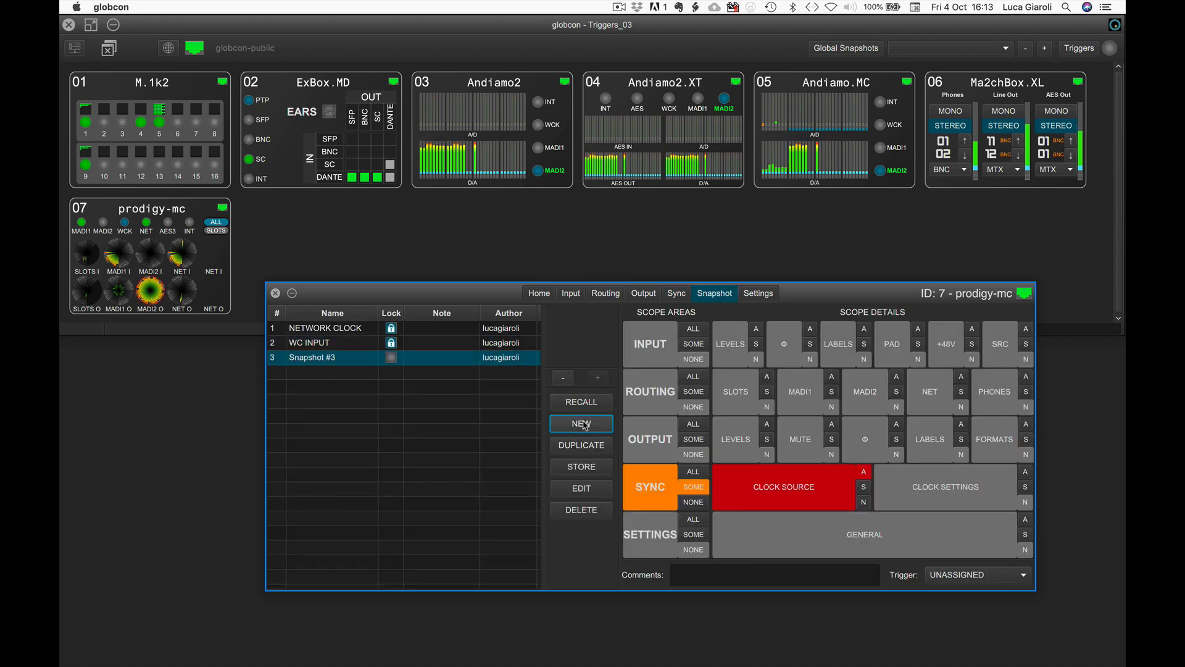
Change the third snapshot's scope to exclude the clock source and include only the WCK In 75Ω clock setting
click(761, 486)
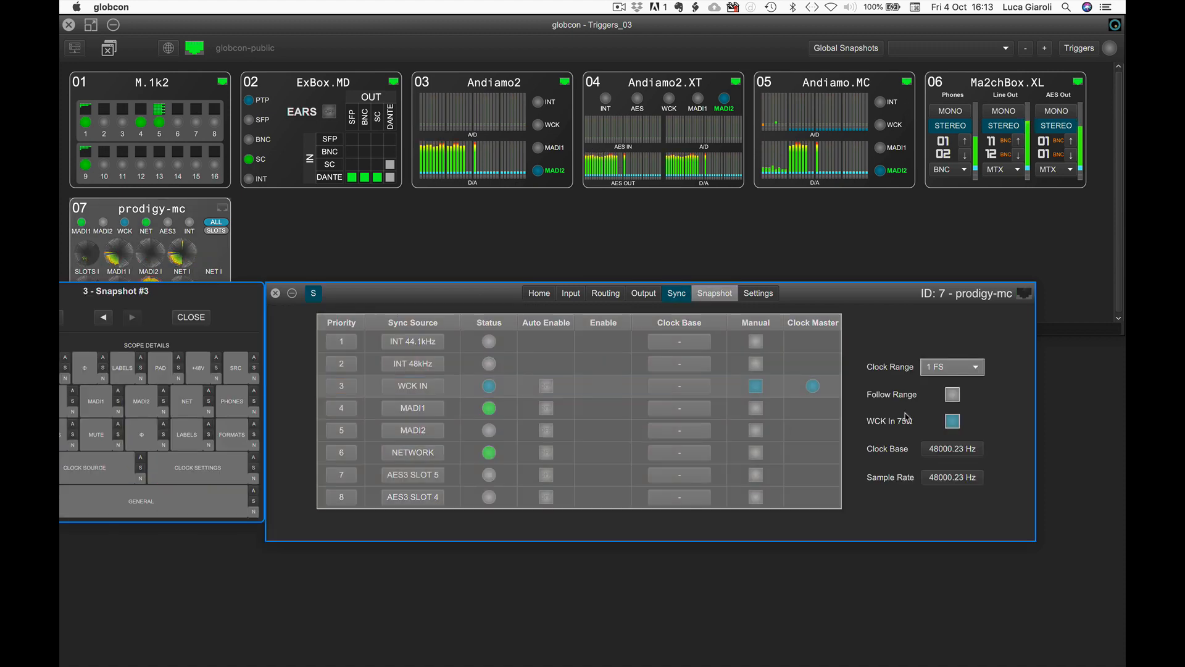
click(954, 420)
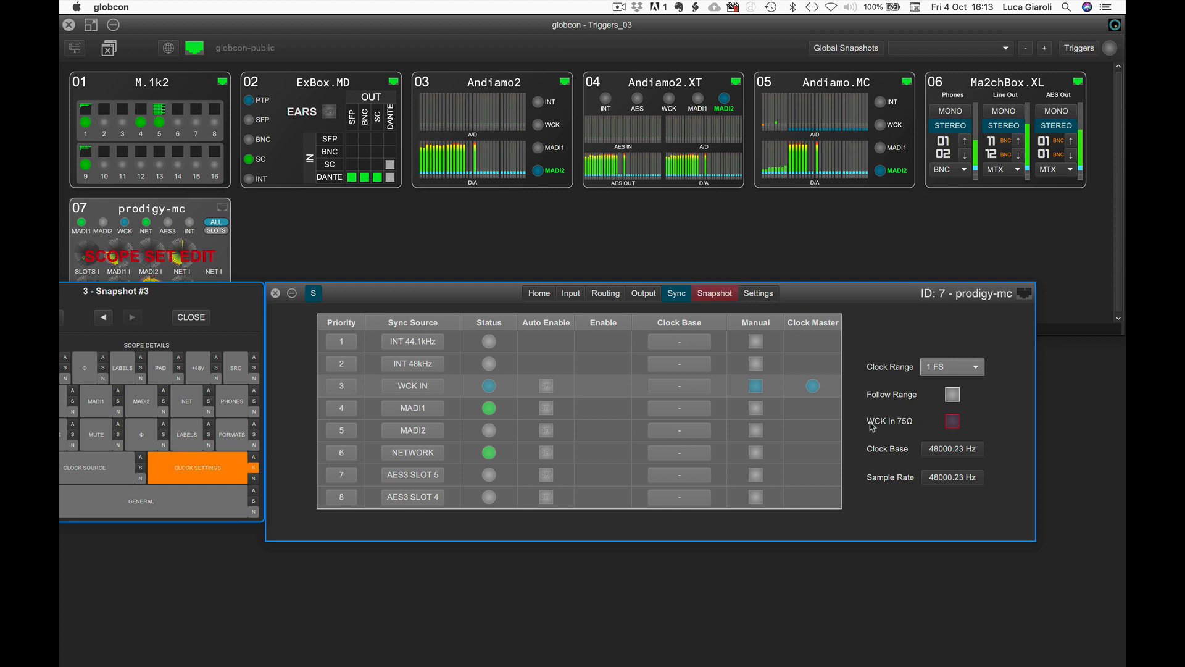
click(723, 299)
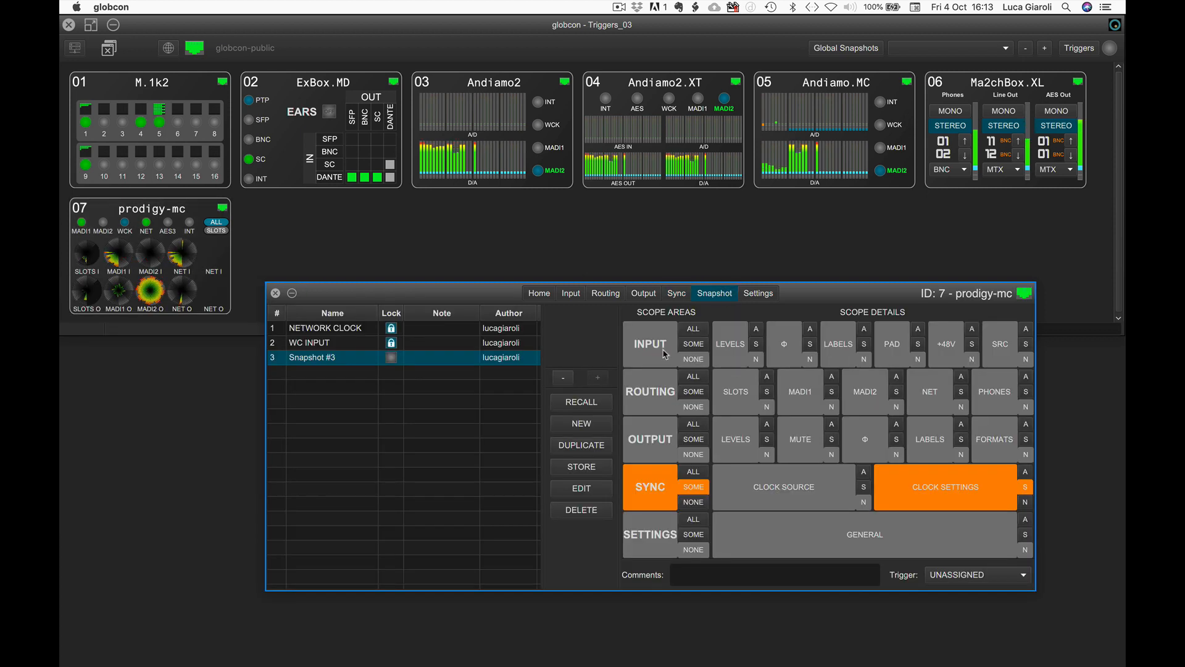
Rename the third snapshot as 75 OHM ON
double_click(324, 360)
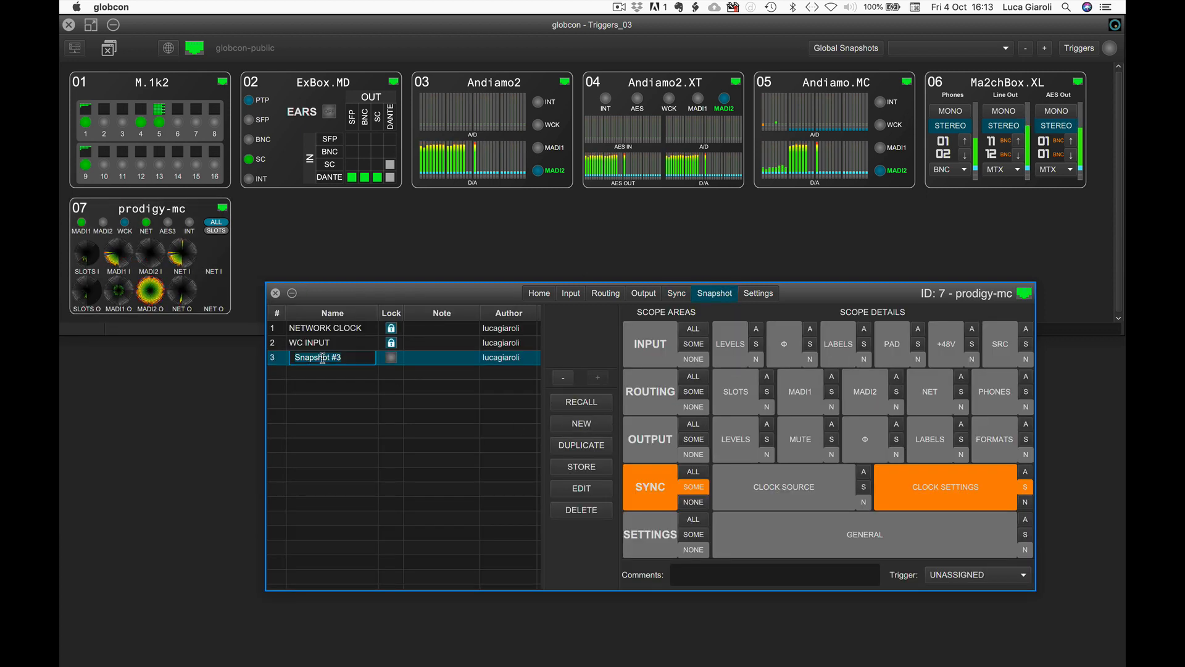
text(75 OHM ON)
key(Return)
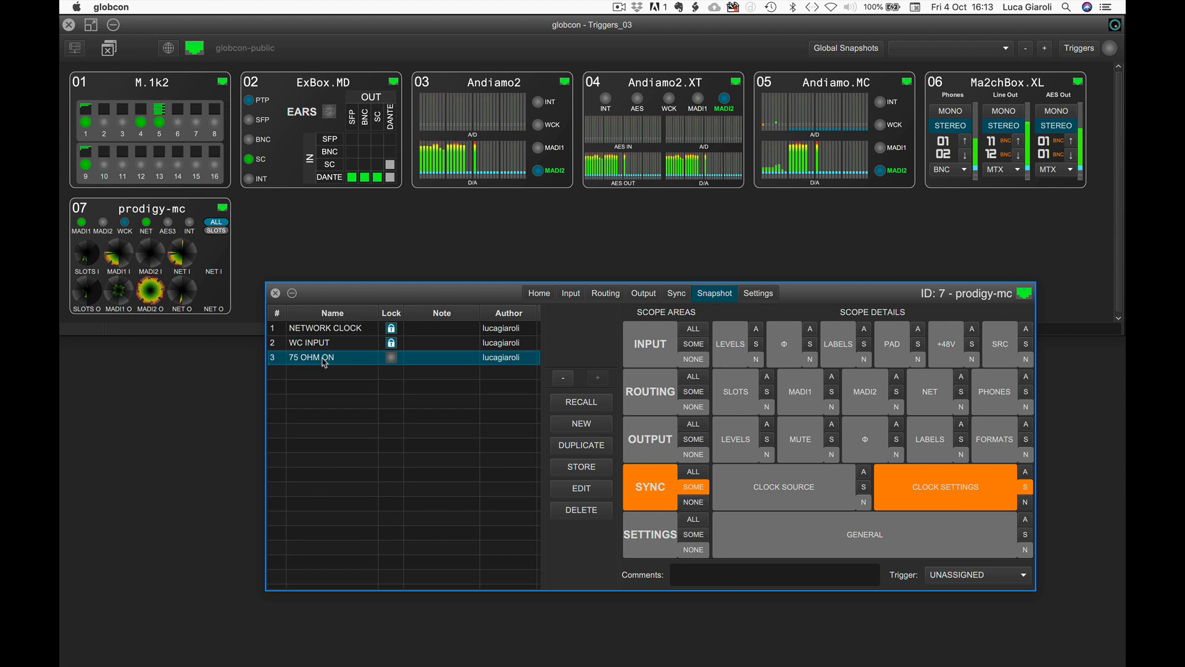
Lock the 75 OHM ON snapshot and assign it the learned MIDI Control Change trigger channel 15, controller 115, value 127
click(391, 357)
click(1006, 568)
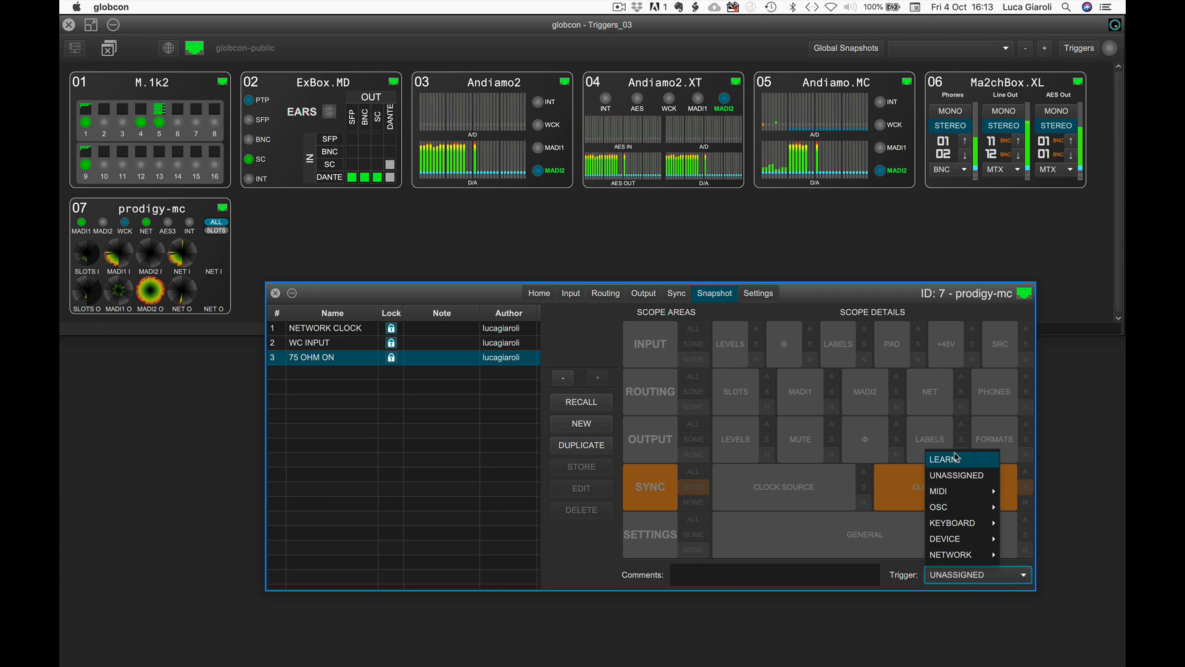
click(957, 460)
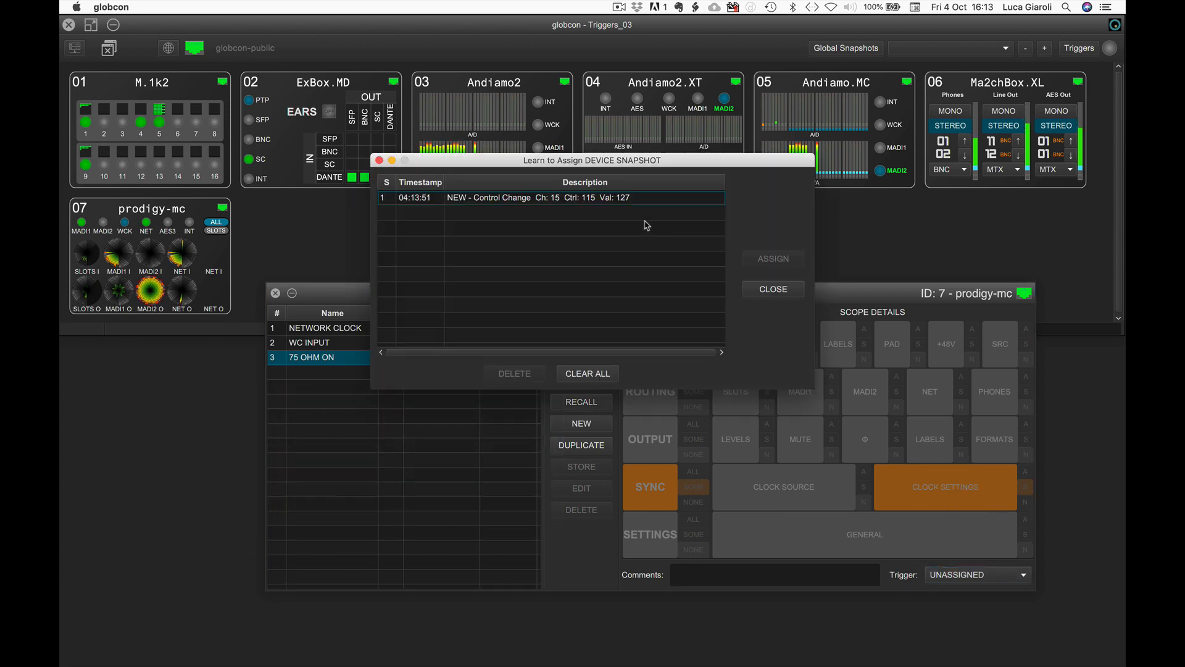
click(636, 199)
click(766, 259)
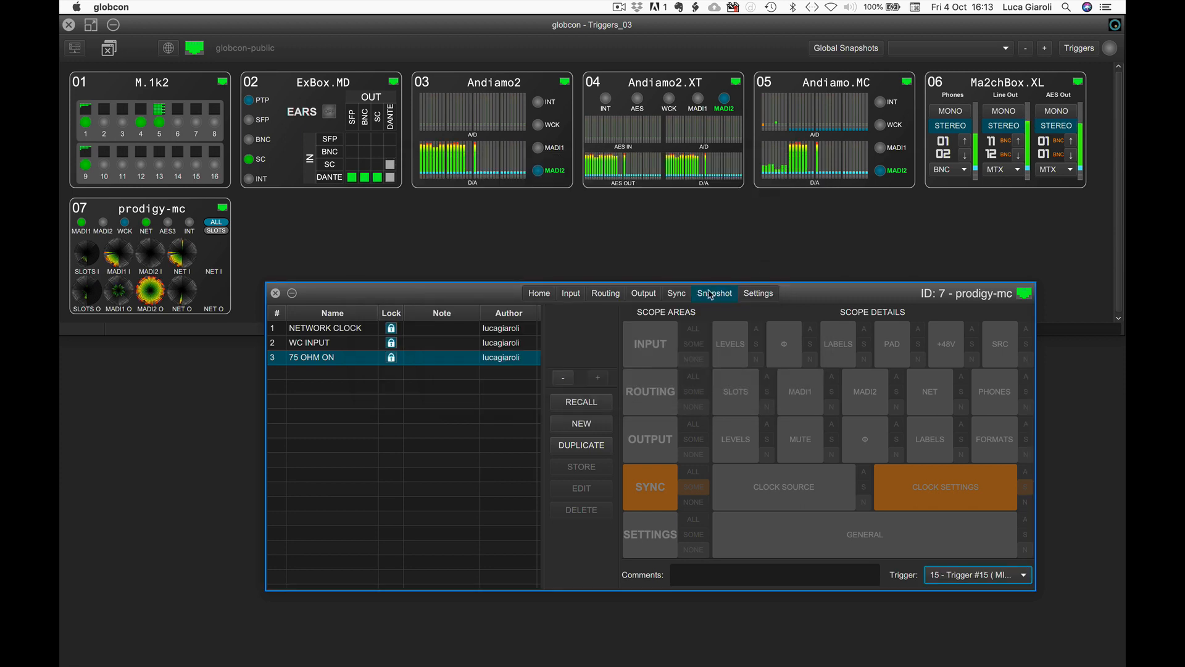
Turn off the WCK In 75Ω option in the prodigy-mc sync settings and create a fourth snapshot
click(677, 293)
click(952, 421)
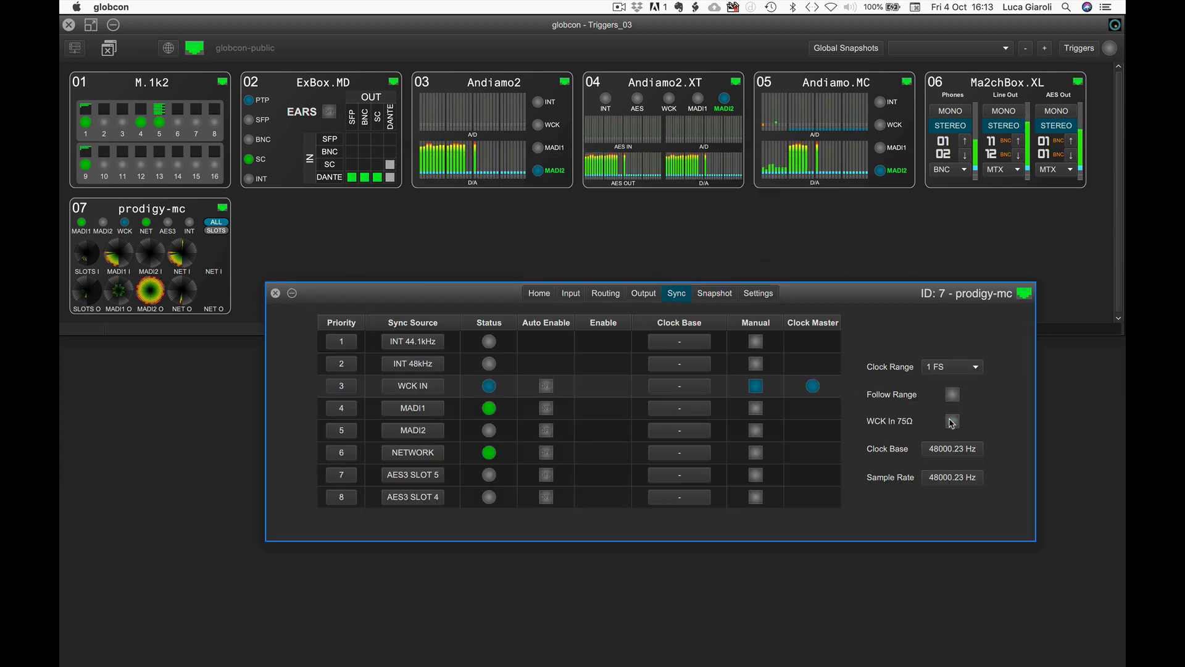
click(704, 299)
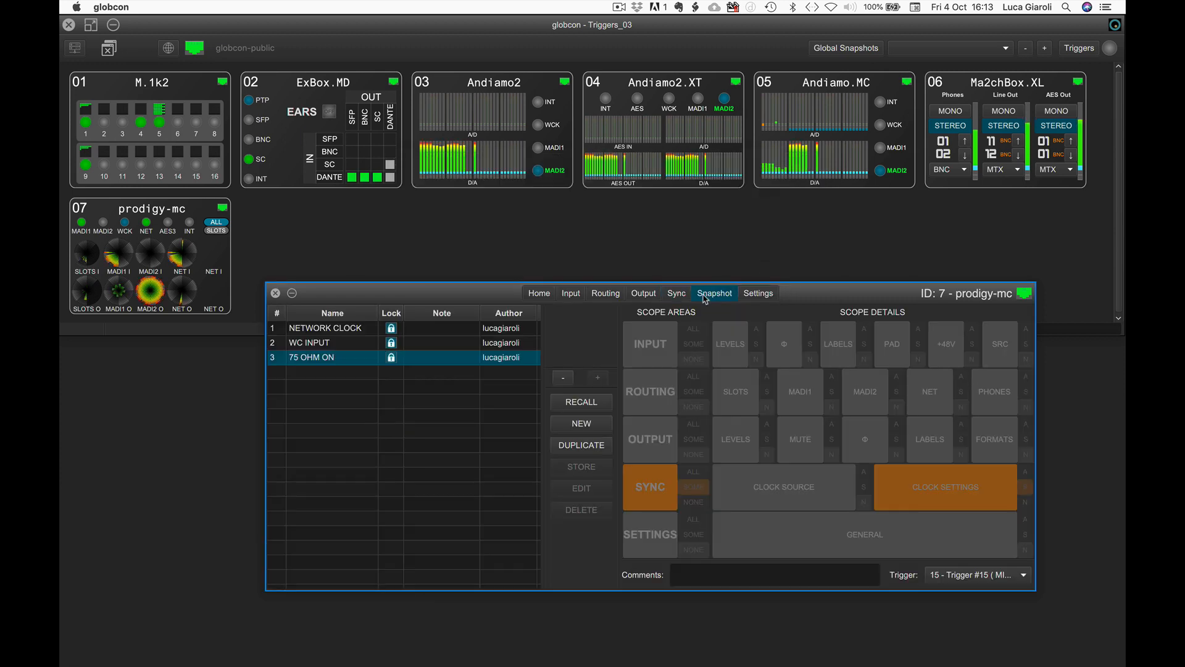
click(577, 426)
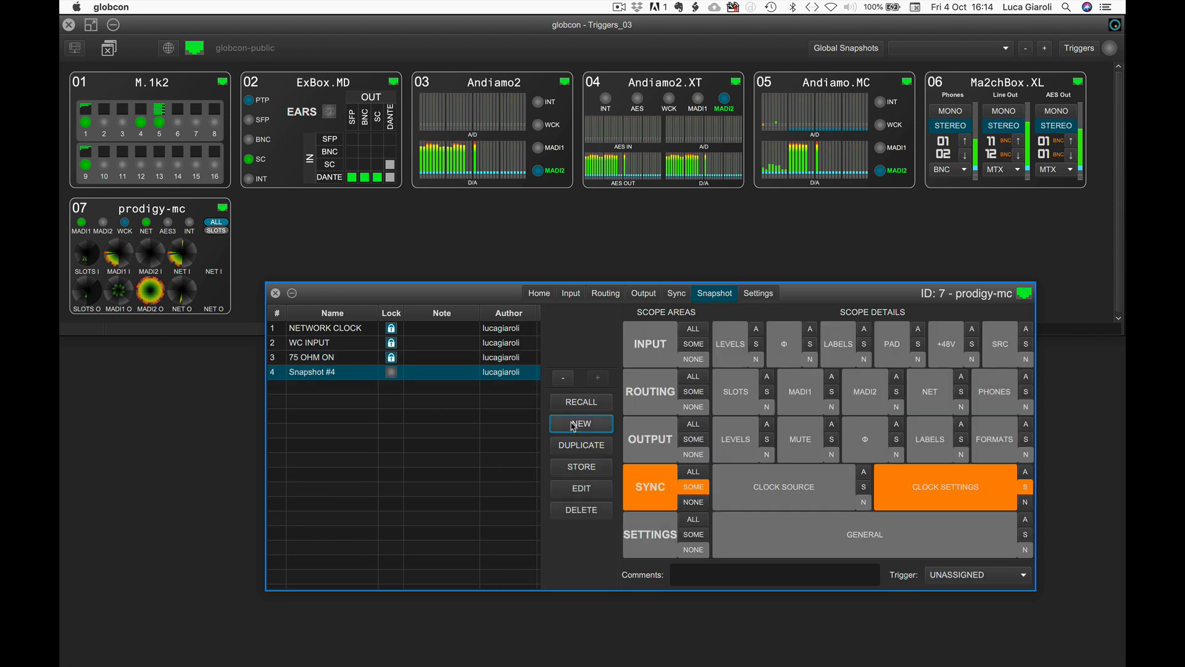
Rename the fourth snapshot as 75 OHM OFF
double_click(307, 371)
text(75 OHM OF)
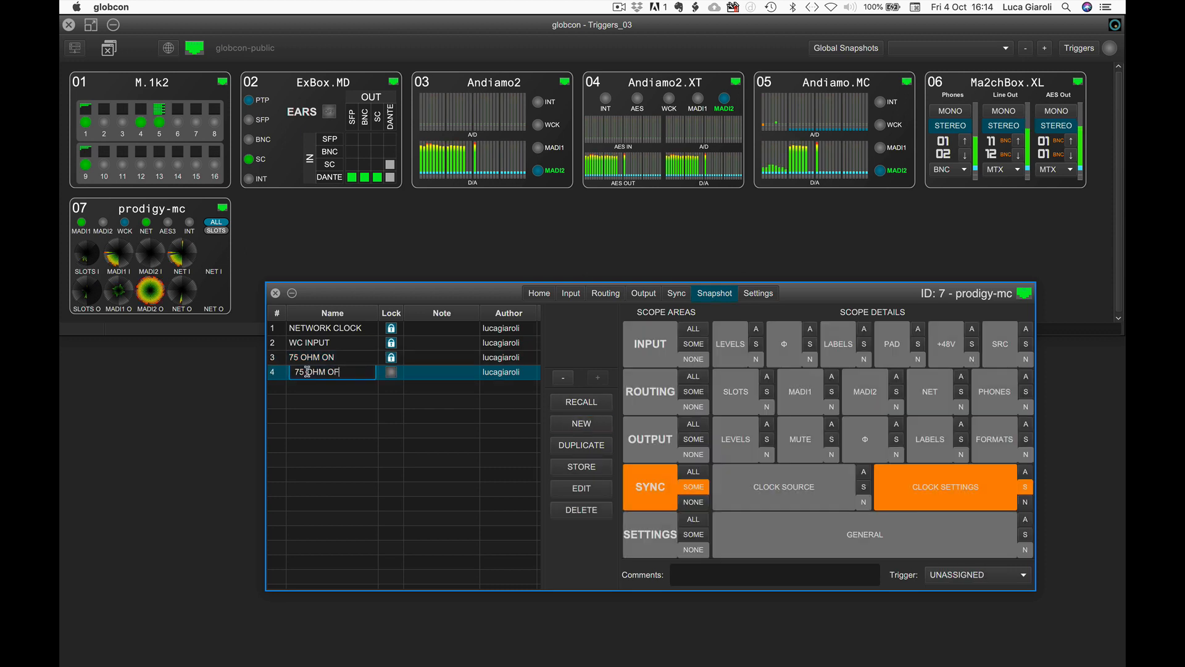
text(F)
key(Return)
Lock the 75 OHM OFF snapshot and assign it the learned MIDI Control Change trigger channel 15, controller 116, value 127
click(392, 371)
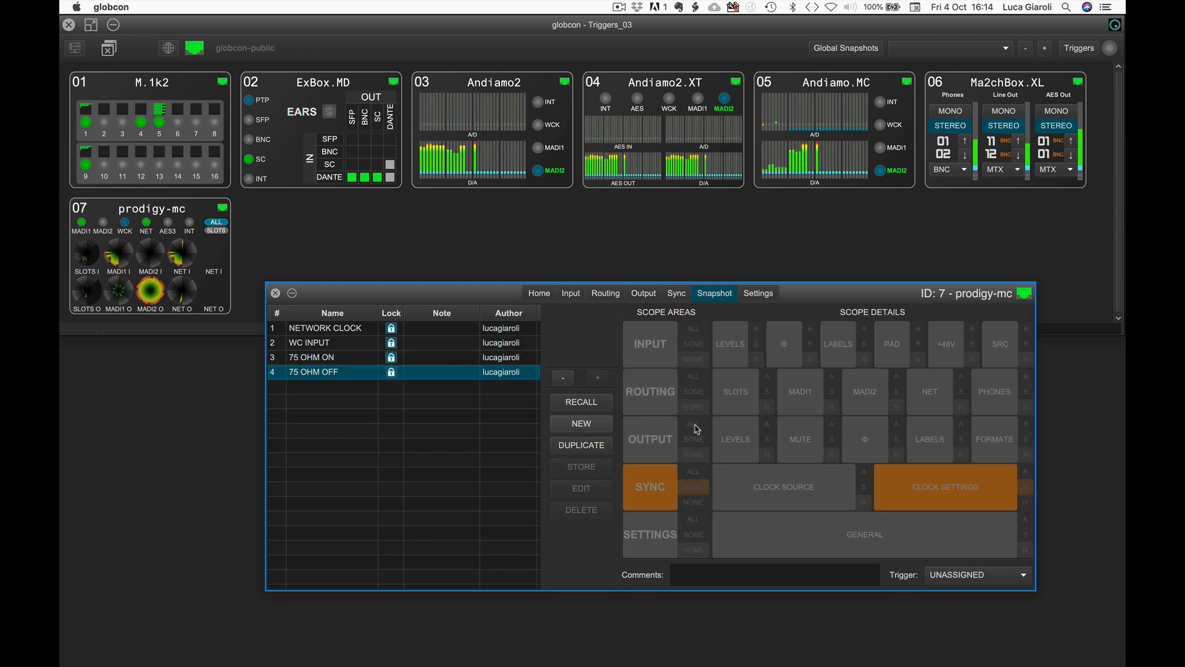
click(946, 575)
click(944, 462)
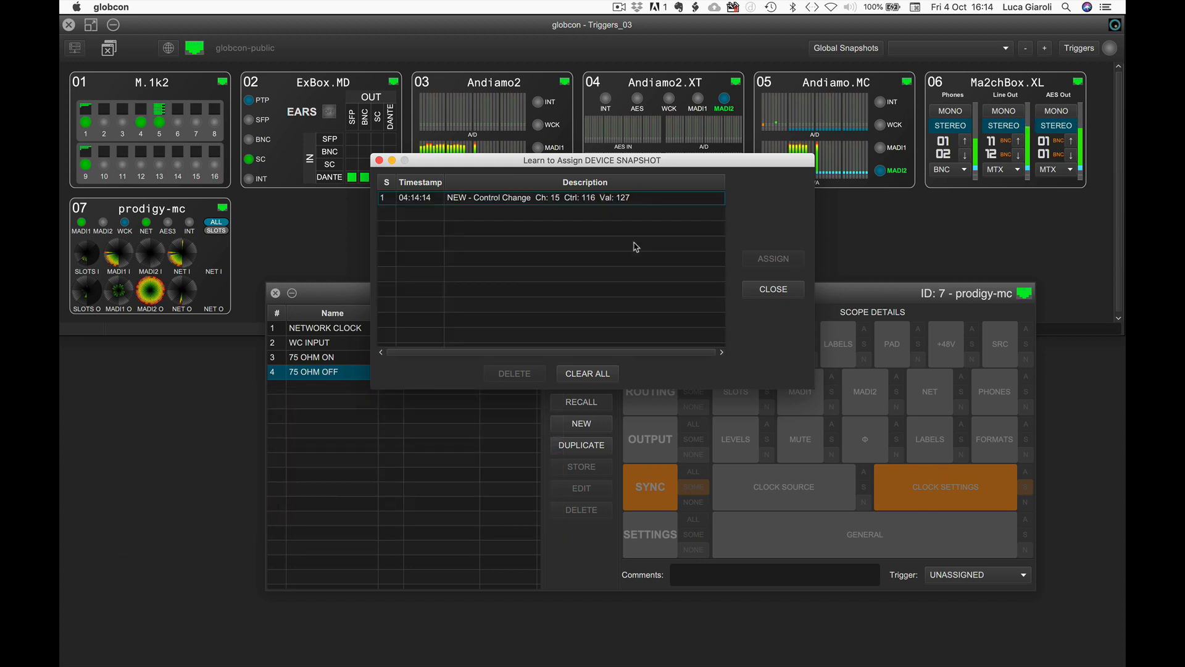
click(608, 203)
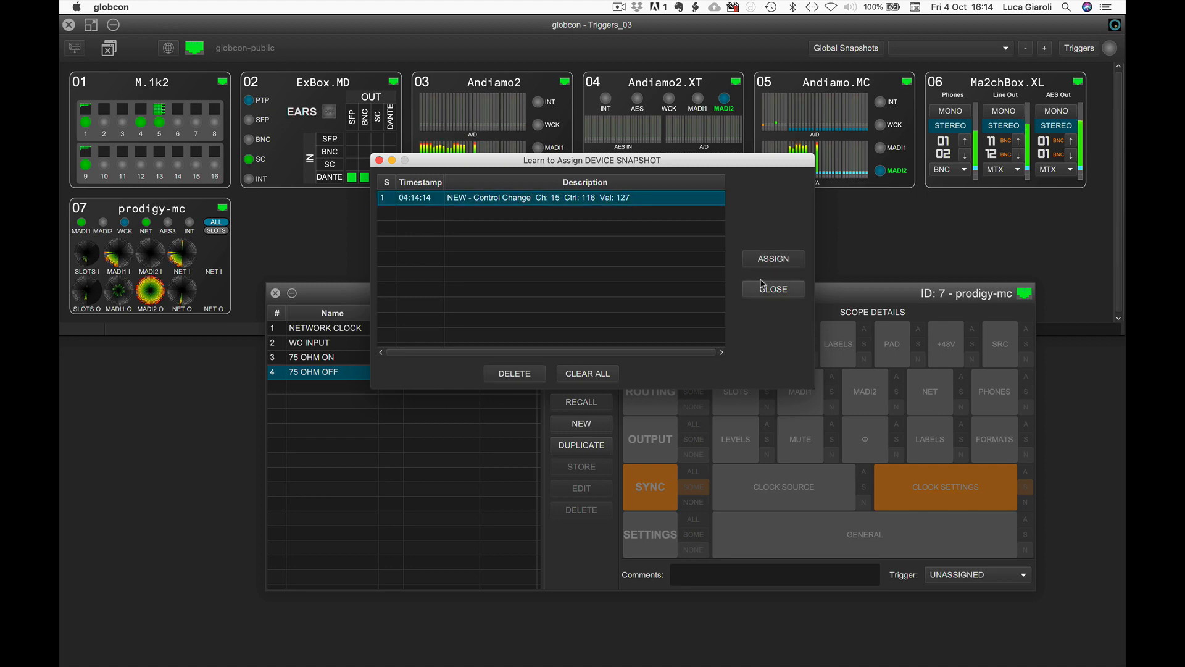
click(774, 258)
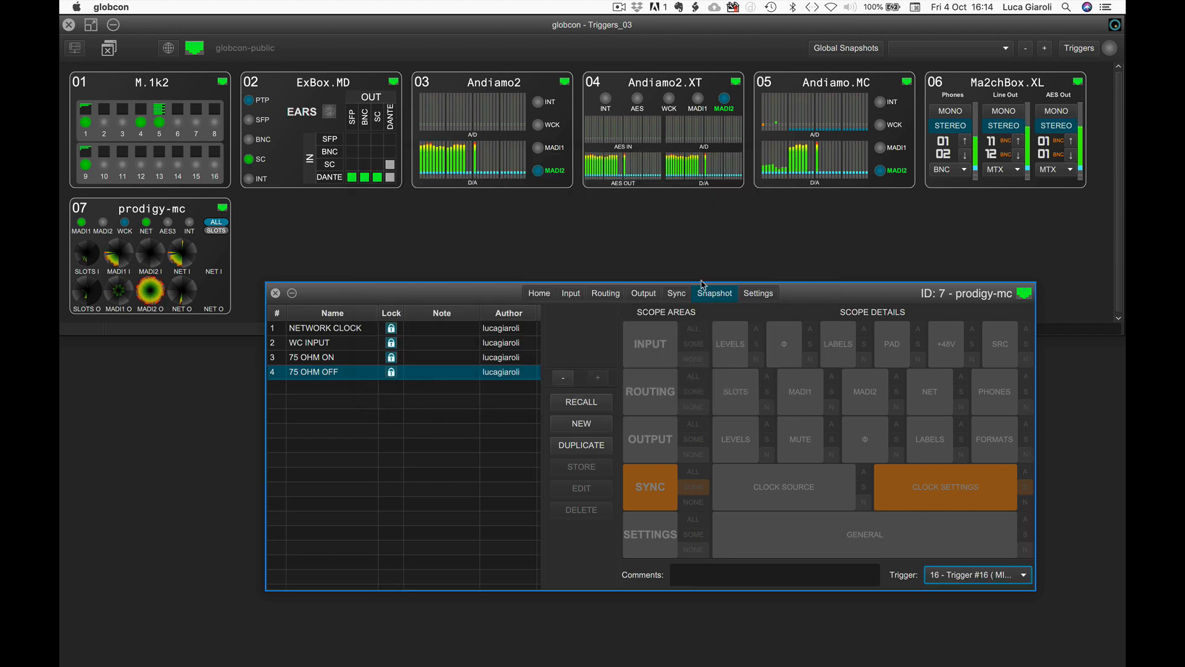
Display the prodigy-mc sync settings and review the MIDI keyboard's learned triggers in the trigger manager
click(677, 293)
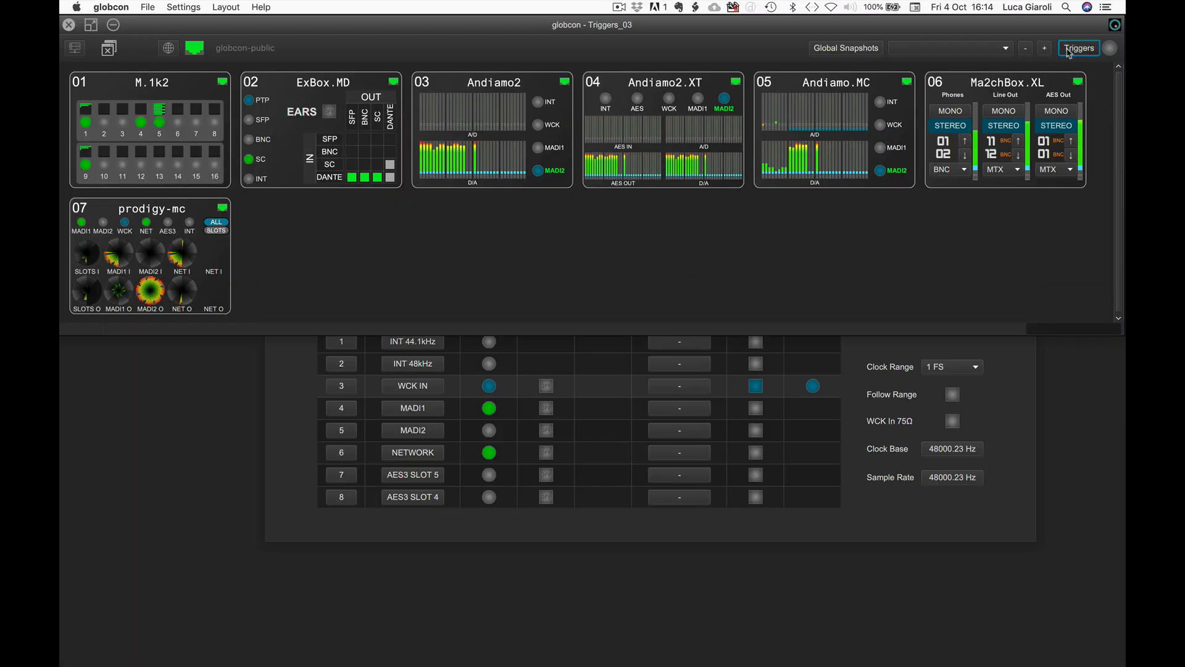
click(1057, 47)
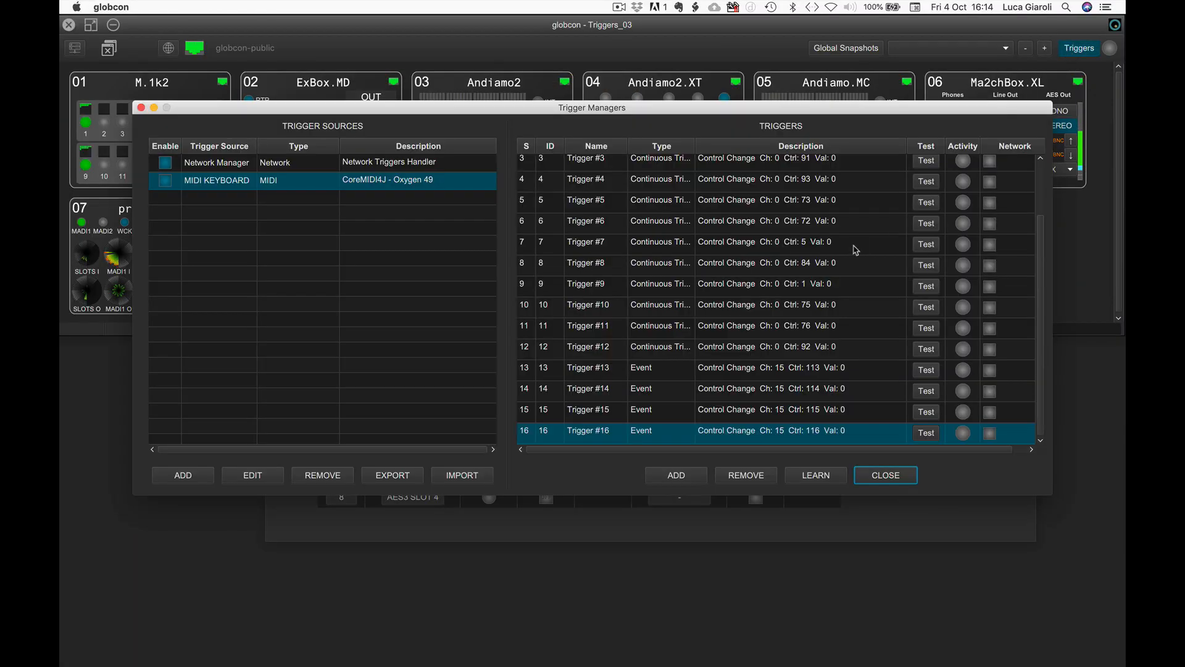
scroll(856, 249, right, 1)
scroll(856, 250, left, 1)
click(882, 475)
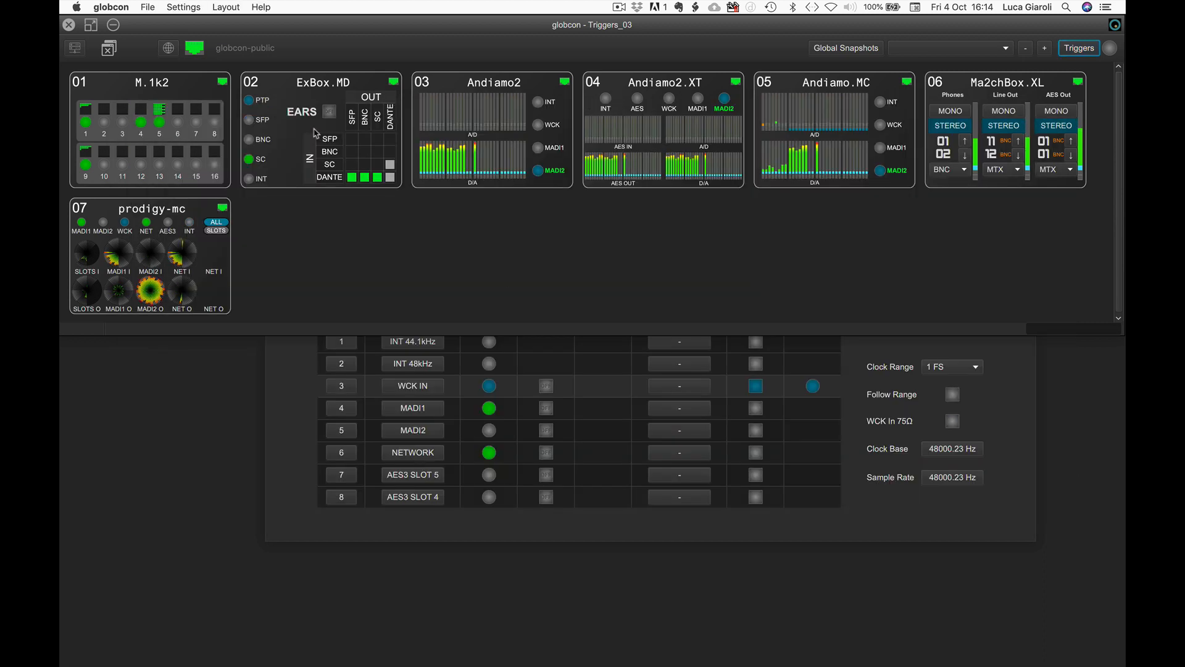
Open the Actions overview to examine which action each trigger is assigned to
click(184, 7)
click(190, 66)
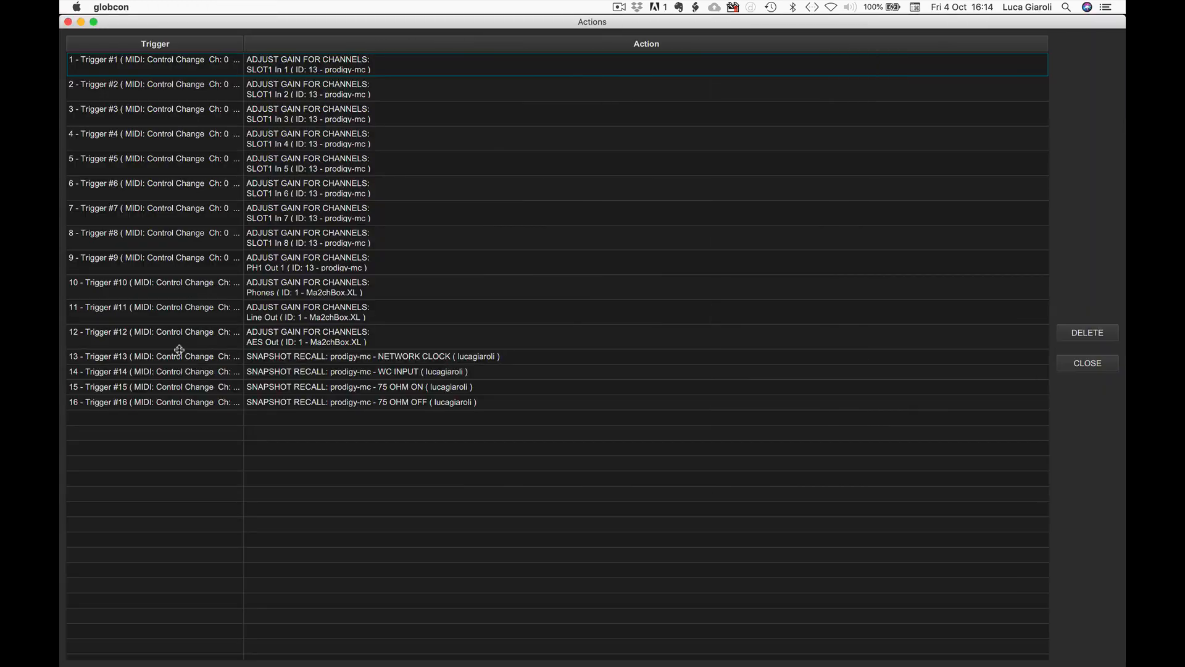